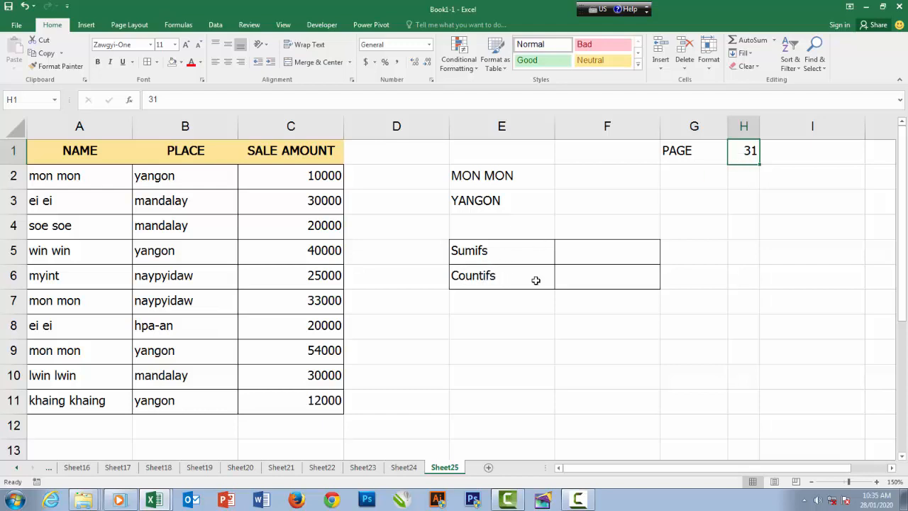
Examine the Name, Place and Sale Amount data along with the criteria cells E2 and E3
click(523, 307)
click(592, 307)
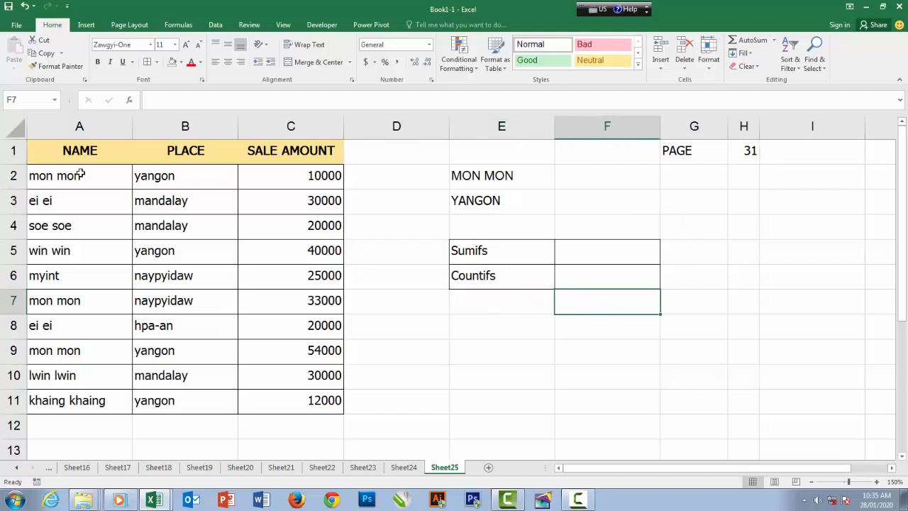
drag(179, 186, 183, 225)
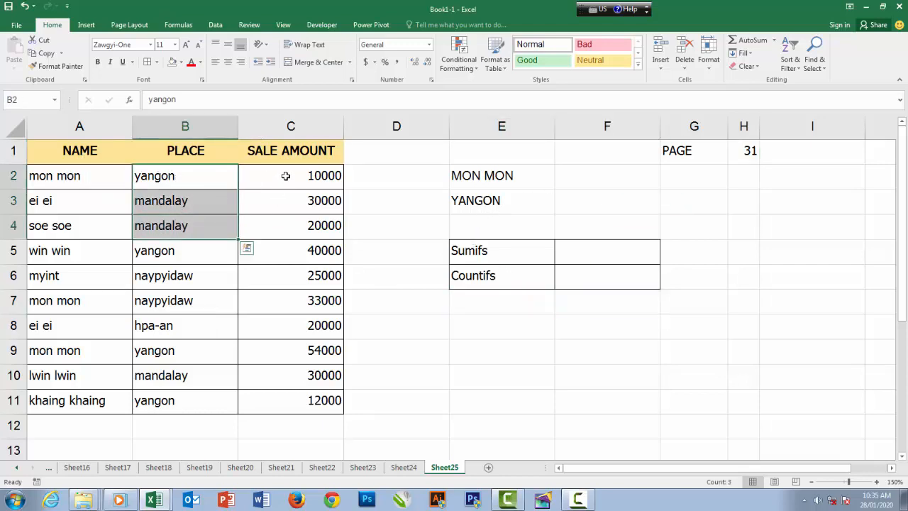
drag(289, 178, 293, 203)
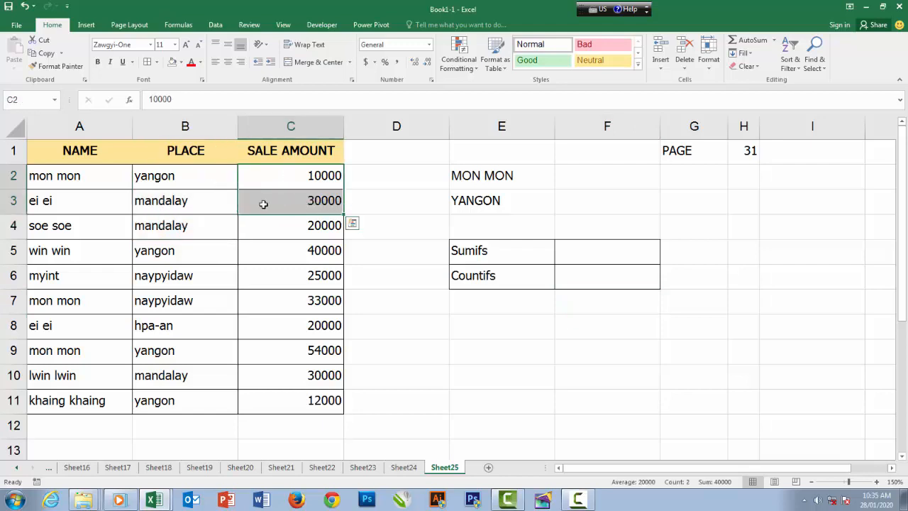
click(475, 182)
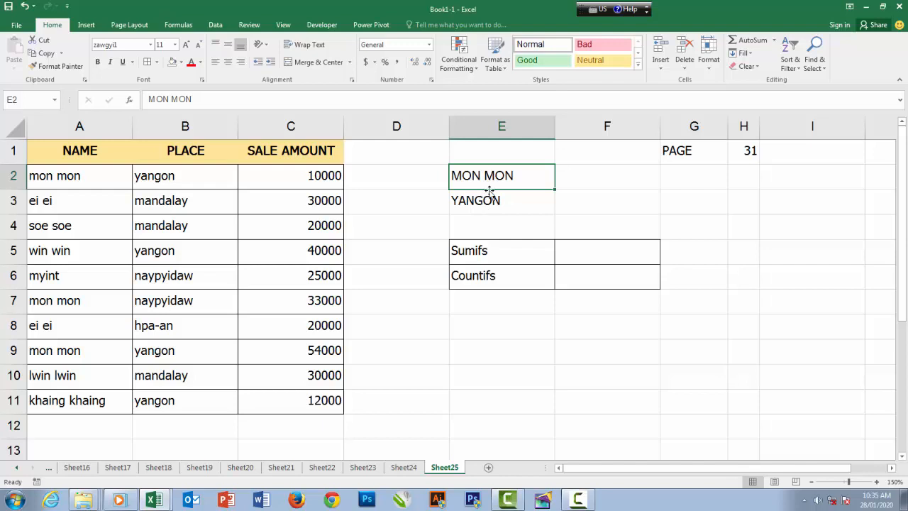
click(492, 200)
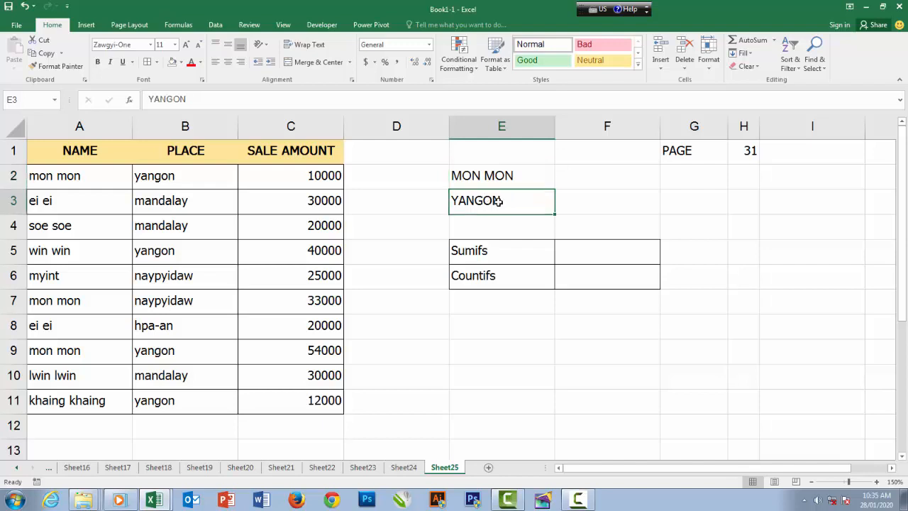
click(498, 177)
click(495, 196)
click(494, 186)
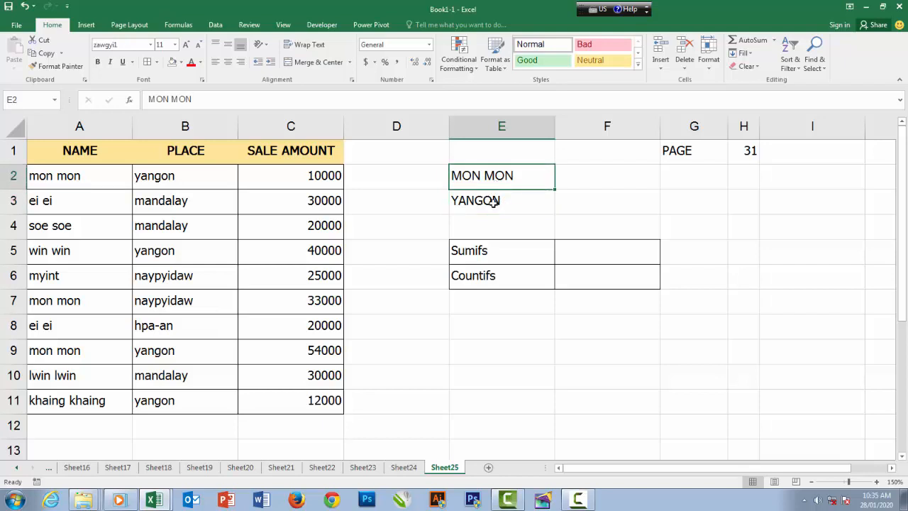
Apply borders to the criteria cells E2:E3
click(494, 202)
drag(492, 177, 497, 203)
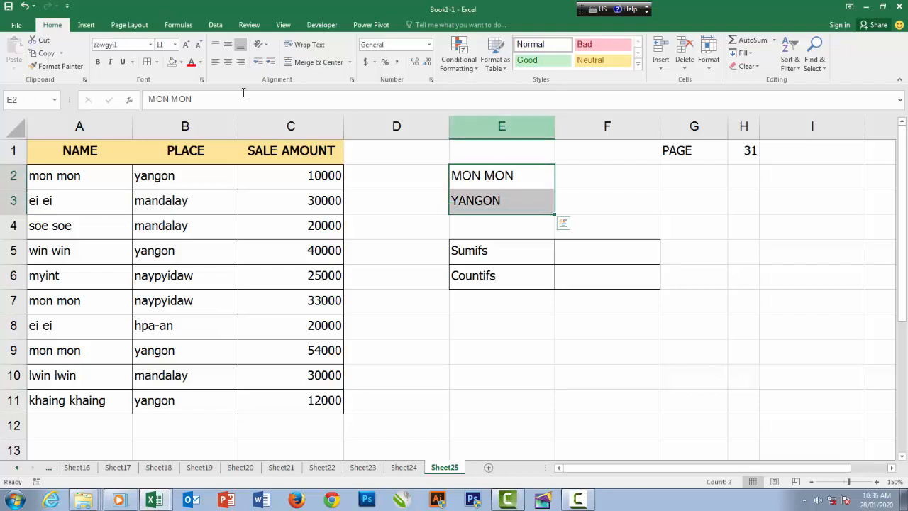
click(516, 202)
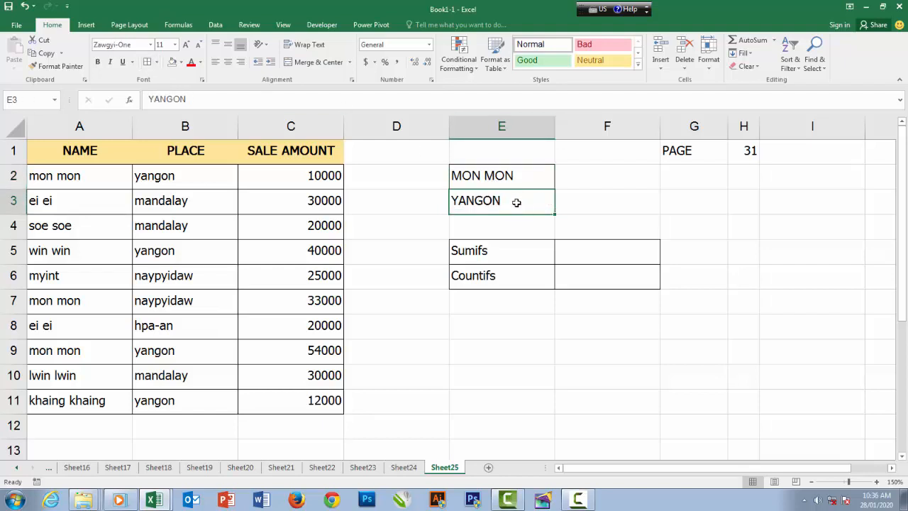
key(Up)
key(Down)
Start a SUMIFS formula in cell F5 and bring up its function arguments dialog, moved clear of the data table
click(614, 257)
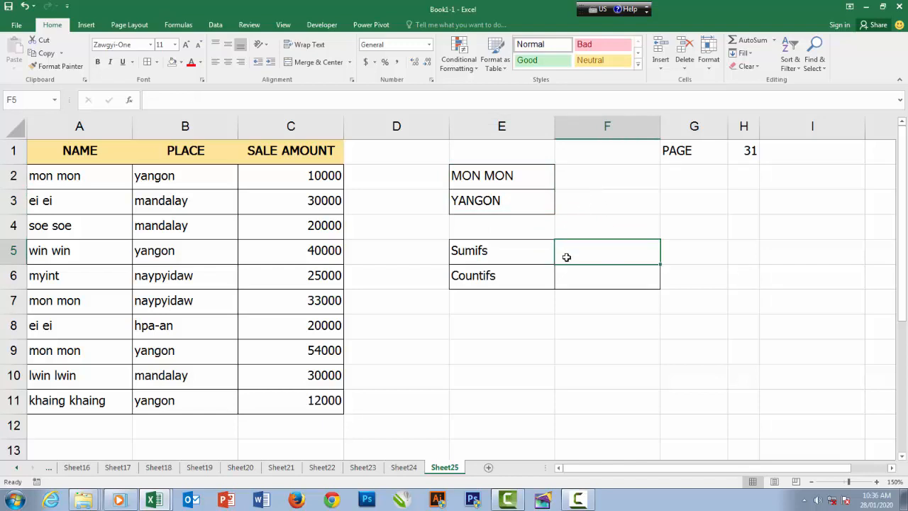
text(=)
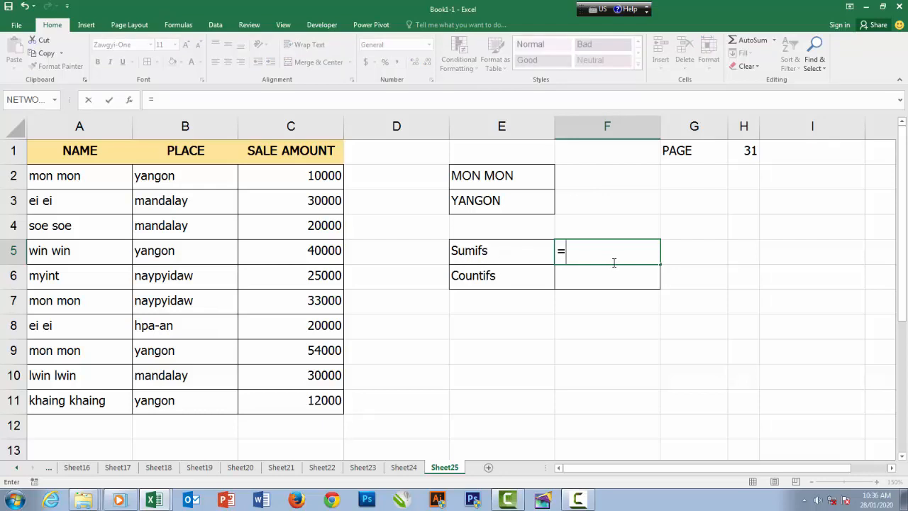
text(SUMI)
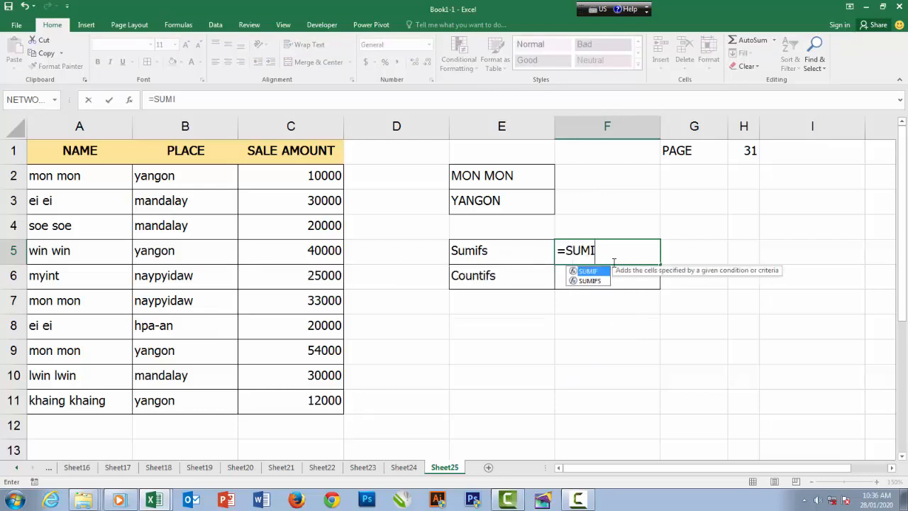
text(FS)
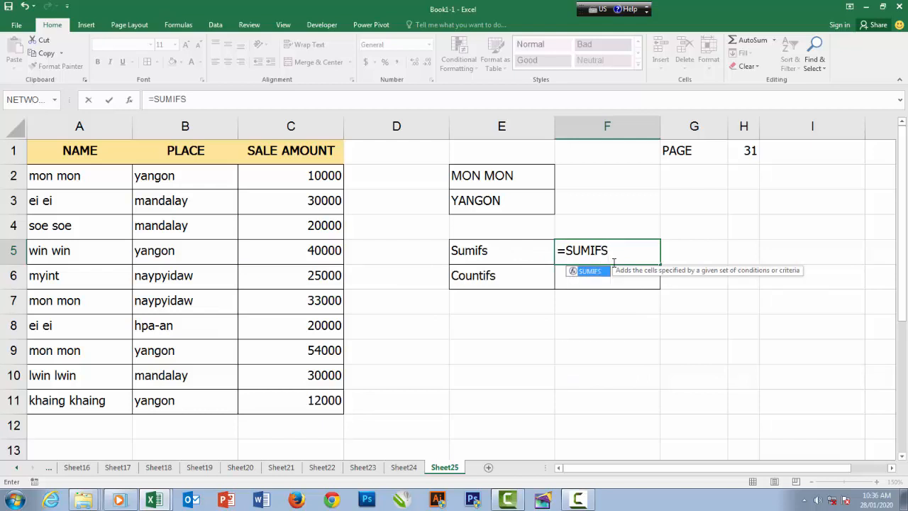
text(()
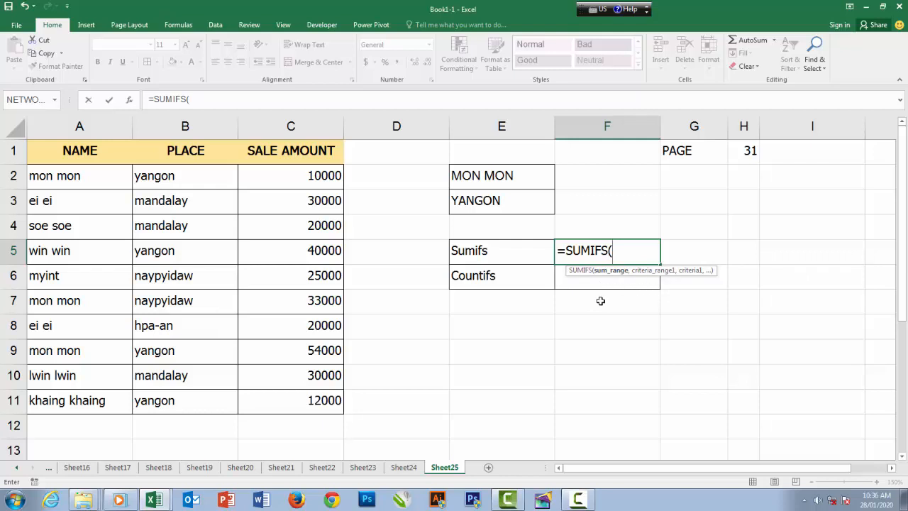
key(ctrl+a)
drag(589, 206, 569, 318)
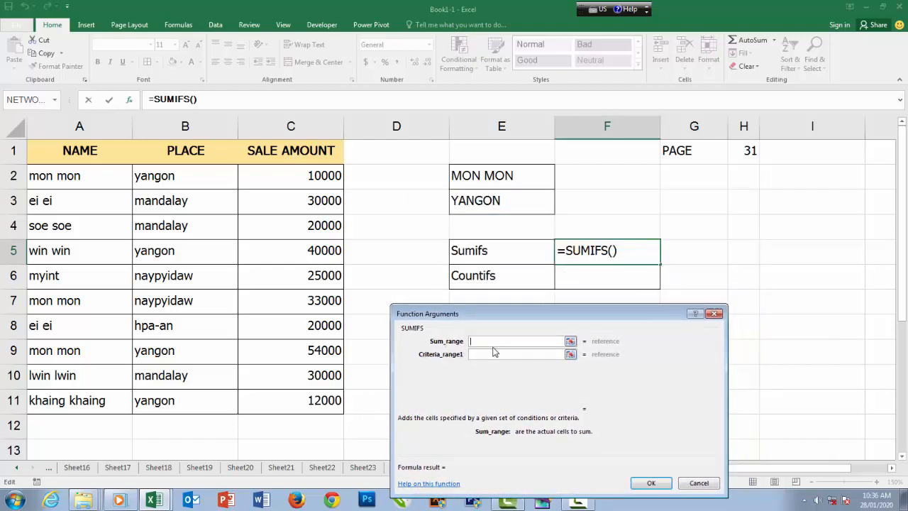
Set the SUMIFS sum range to C2:C11 and the first condition to range A2:A11 with criteria E2
drag(316, 176, 307, 398)
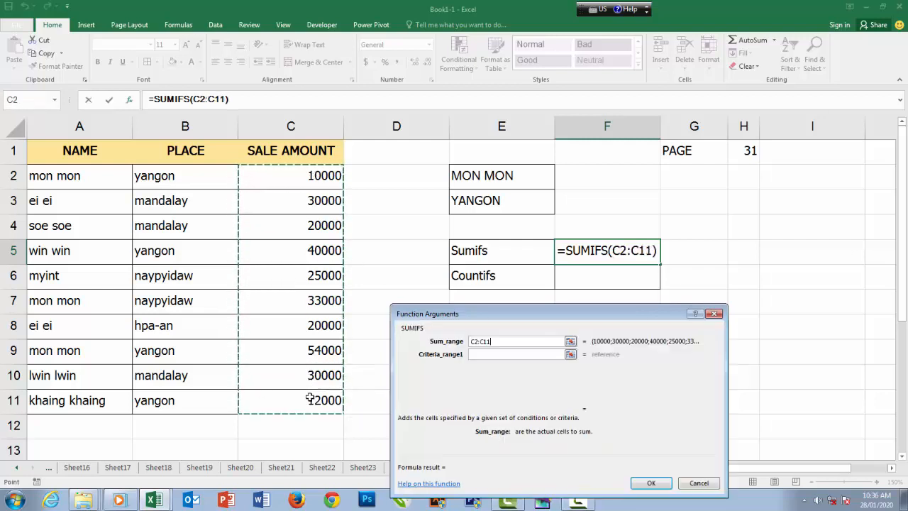
click(493, 354)
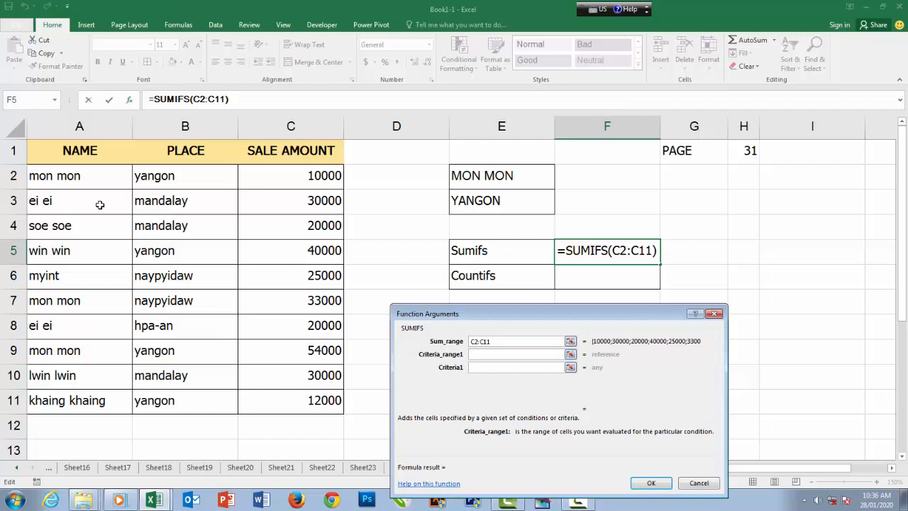
drag(78, 180, 79, 402)
click(477, 368)
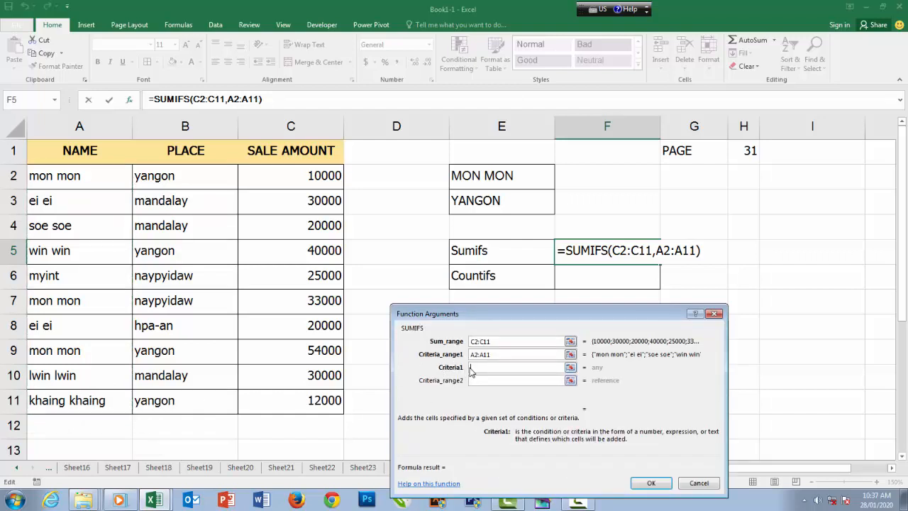
click(493, 178)
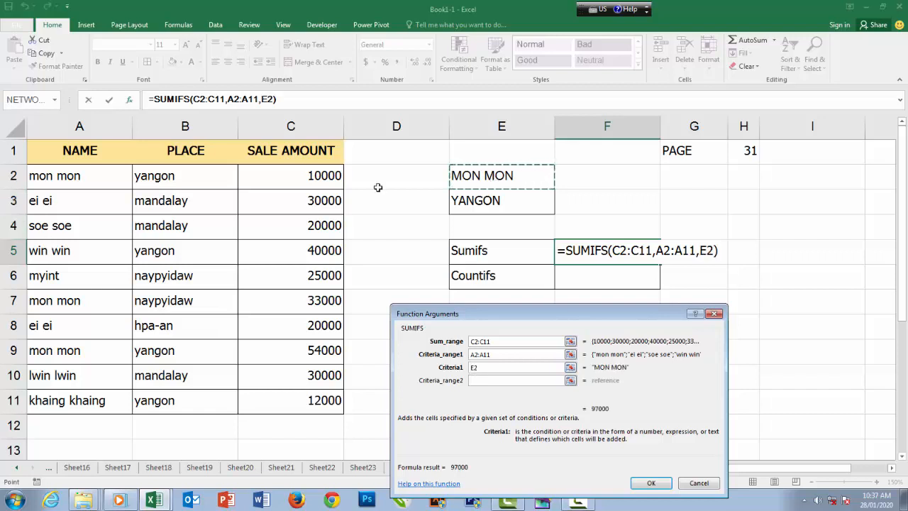
Add the second SUMIFS condition with range B2:B11 and criteria E3, and enter the formula in F5
click(481, 383)
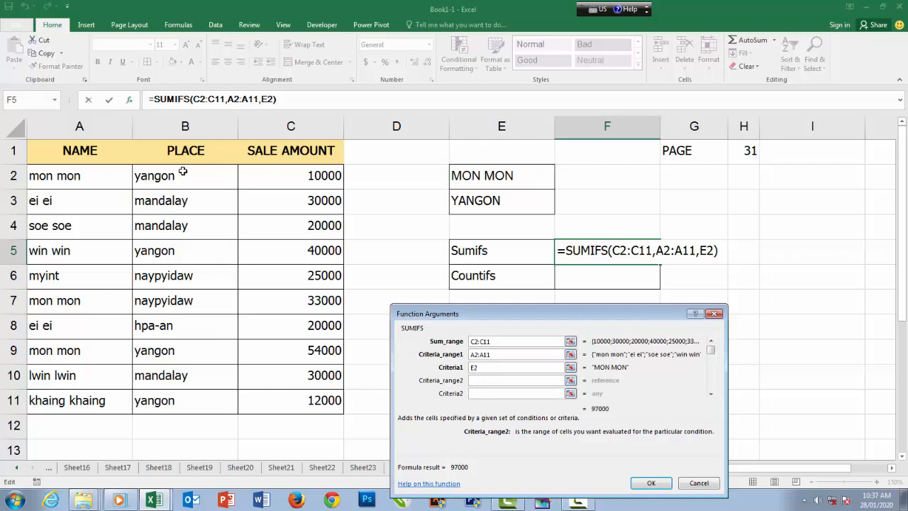
drag(183, 175, 183, 403)
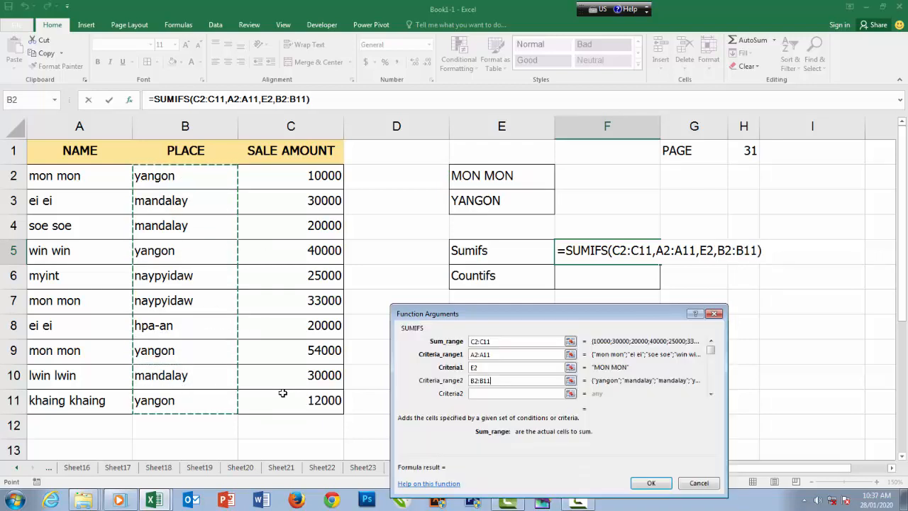
click(491, 395)
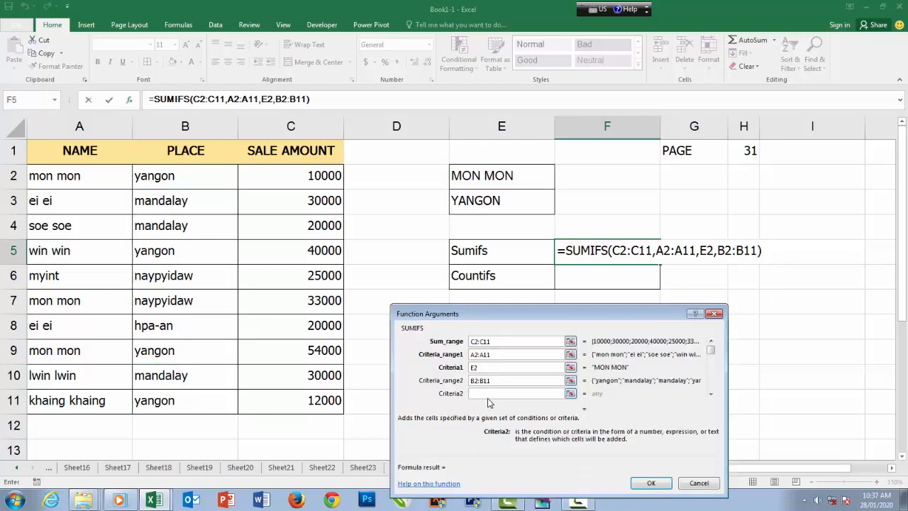
click(494, 202)
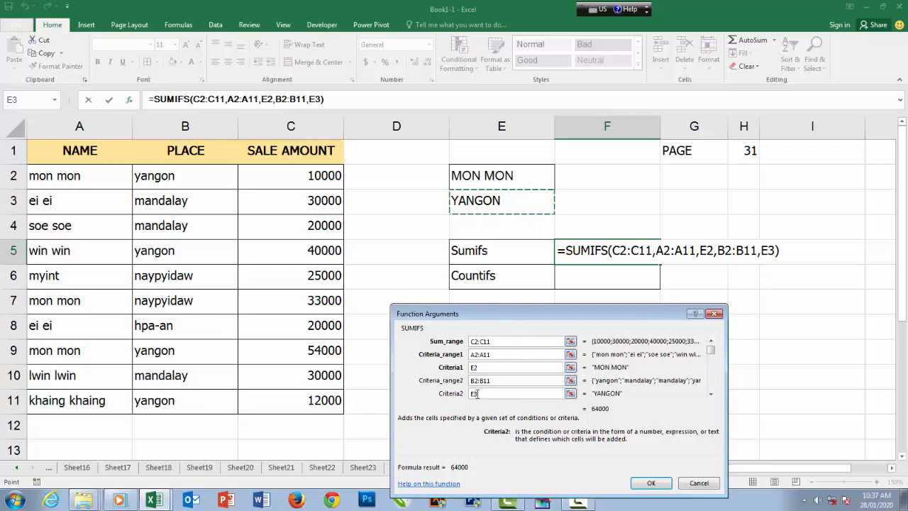
drag(528, 315, 670, 131)
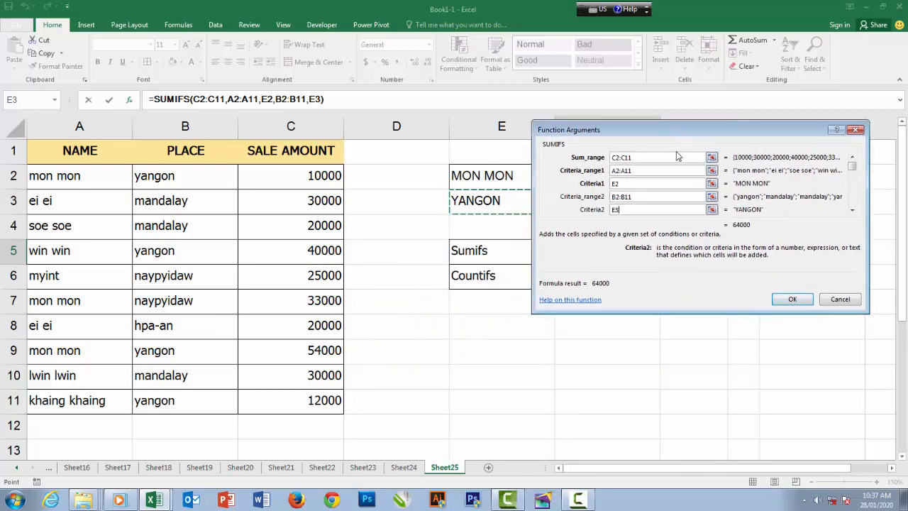
drag(679, 129, 224, 225)
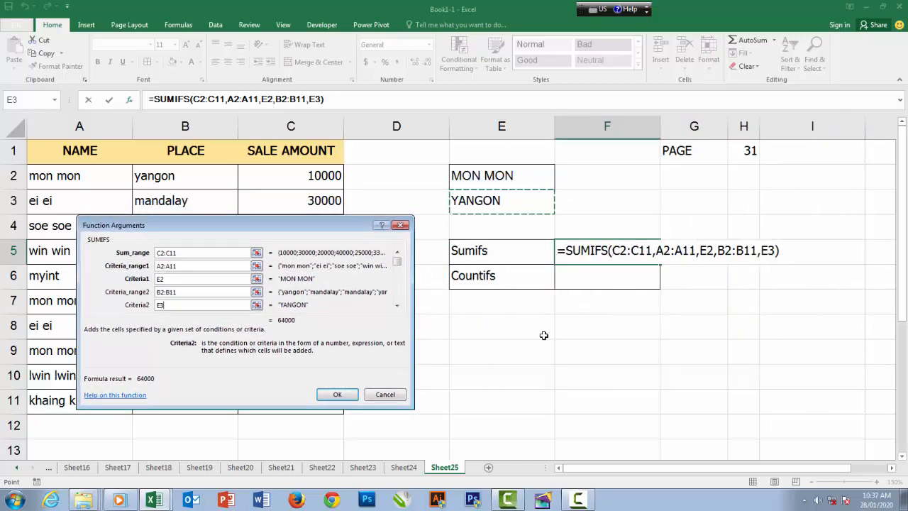
click(338, 394)
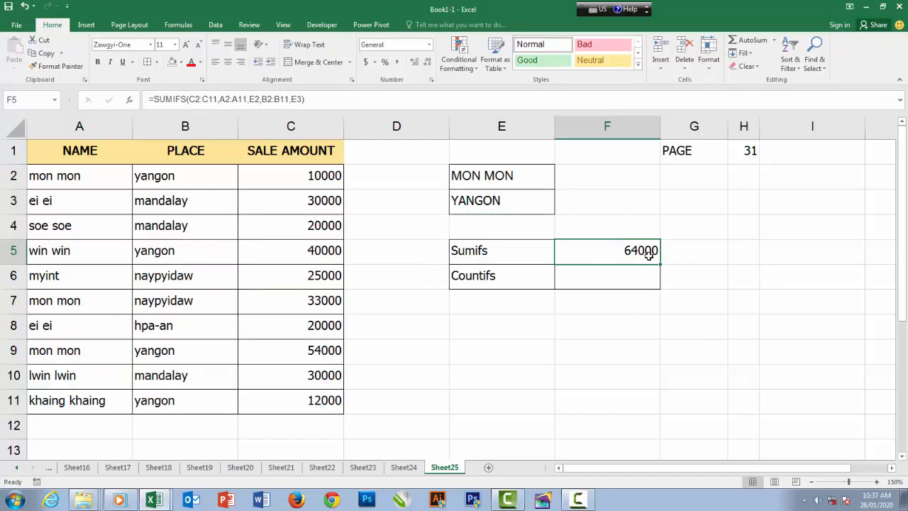
Inspect the ranges and criteria referenced by the SUMIFS formula in F5
click(514, 257)
click(611, 256)
double_click(611, 257)
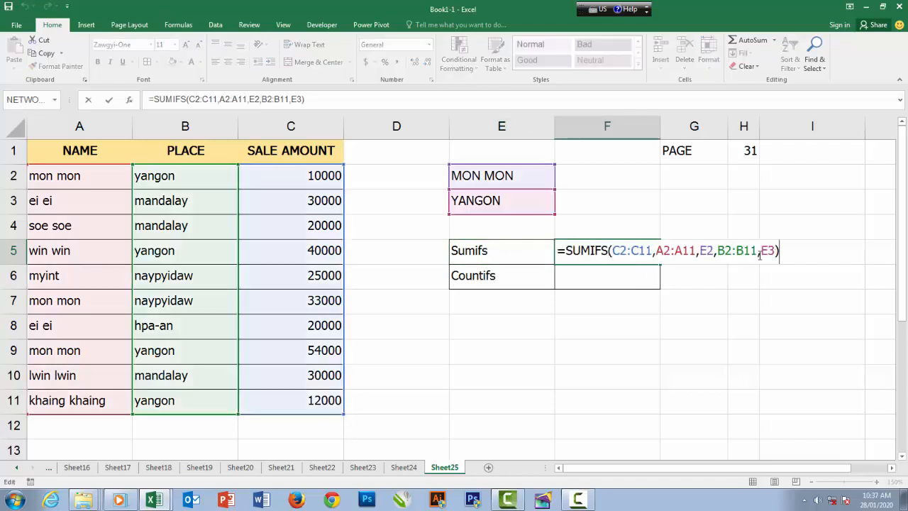
key(Return)
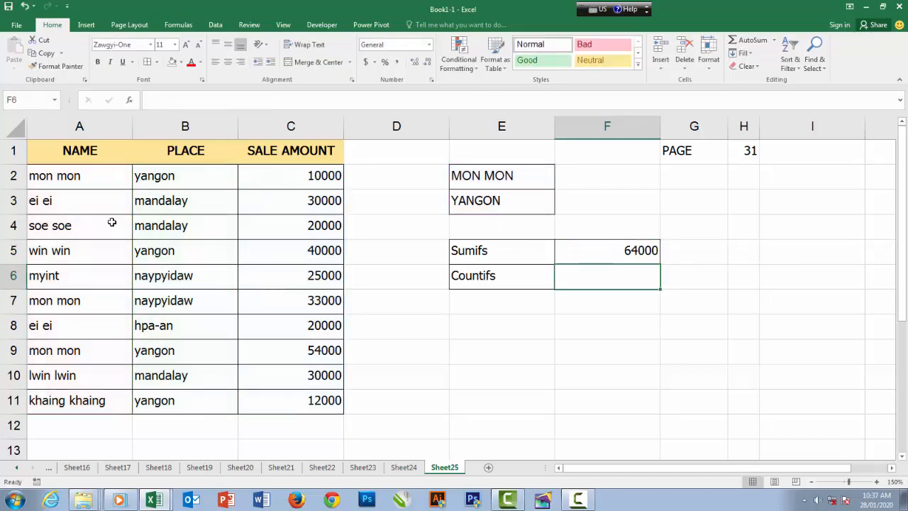
Begin a manual check formula in the empty cell E9
click(516, 356)
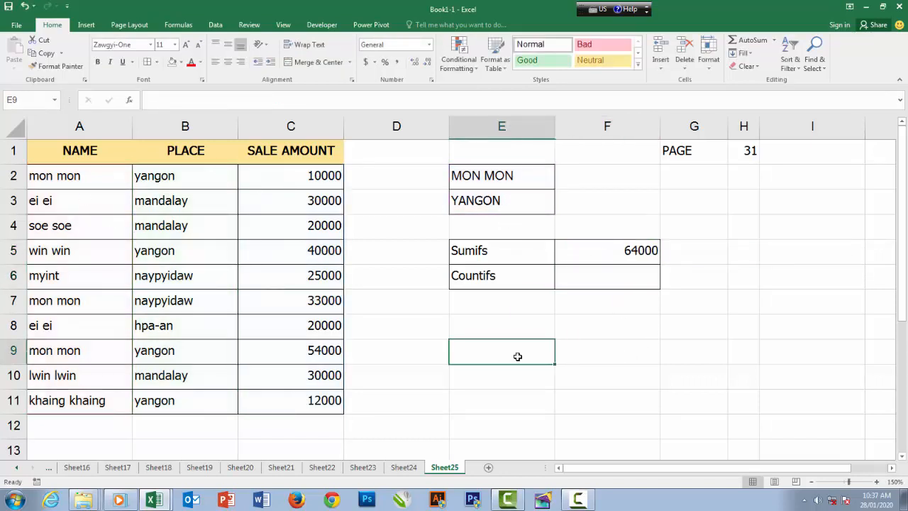
text(=)
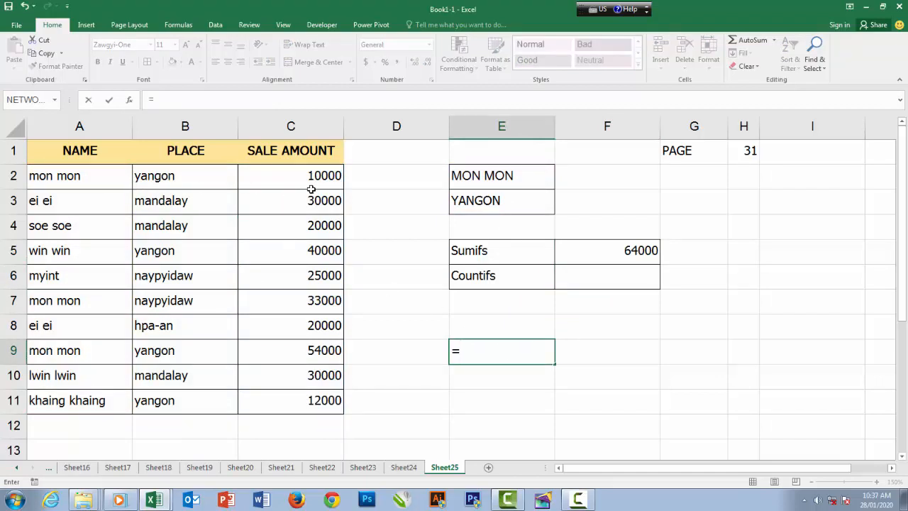
drag(77, 180, 151, 181)
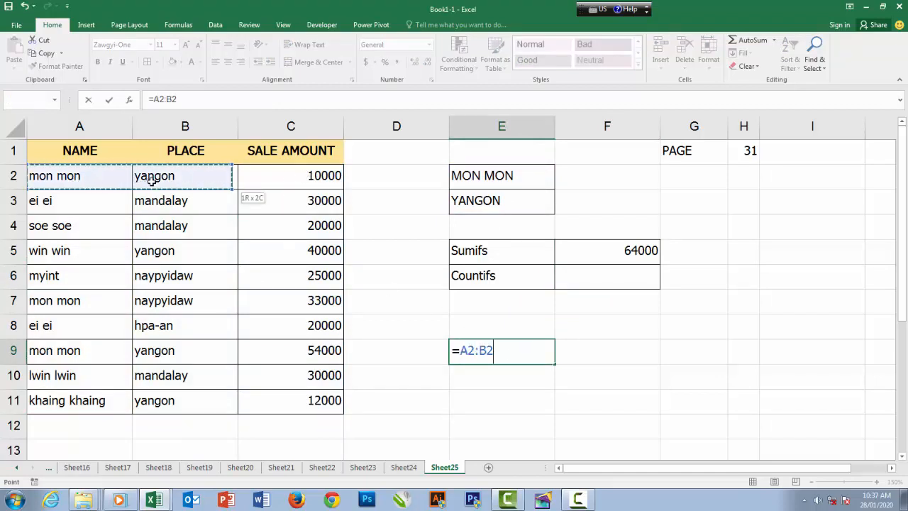
key(BackSpace)
key(BackSpace)
key(BackSpace)
key(BackSpace)
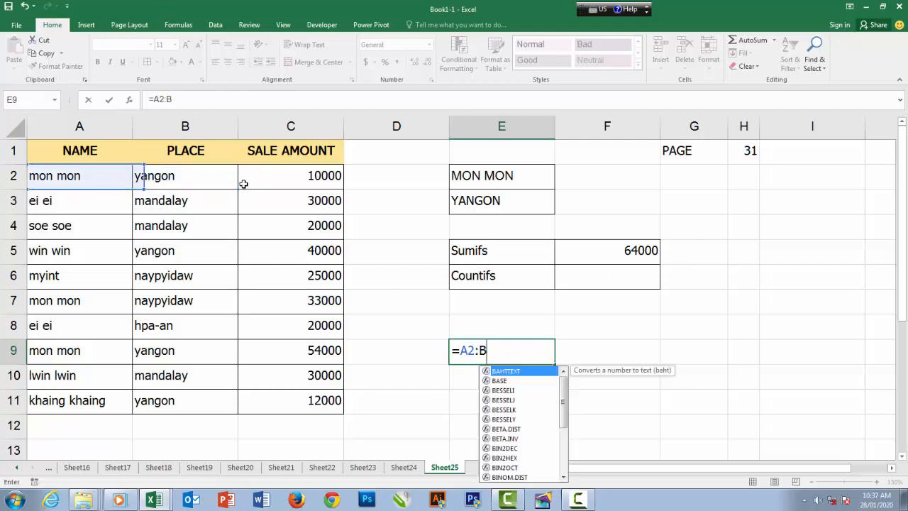
key(BackSpace)
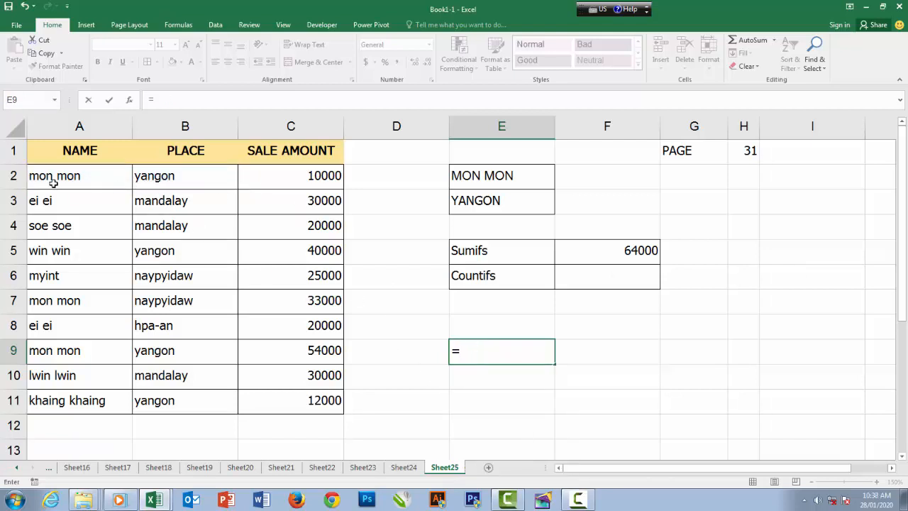
Complete the manual check formula in E9 as =C2+C9 to add the two sale amounts matching both conditions
click(302, 177)
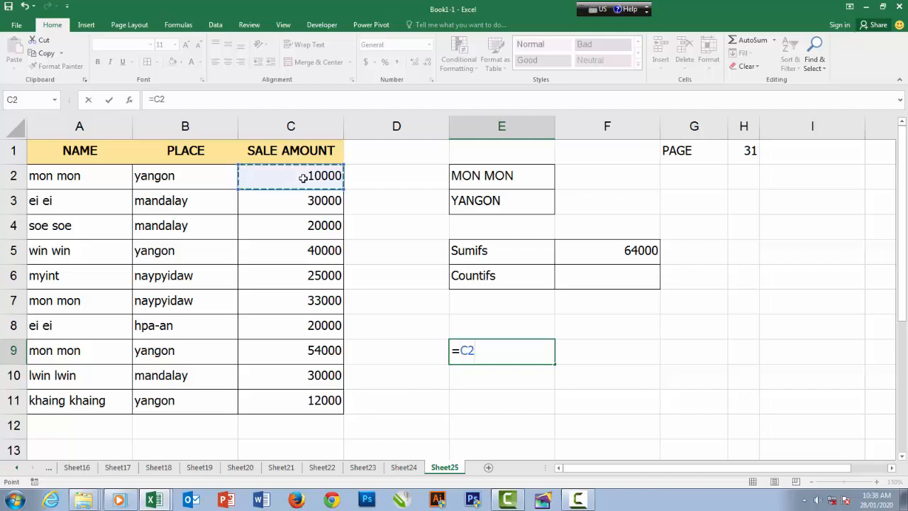
text(+)
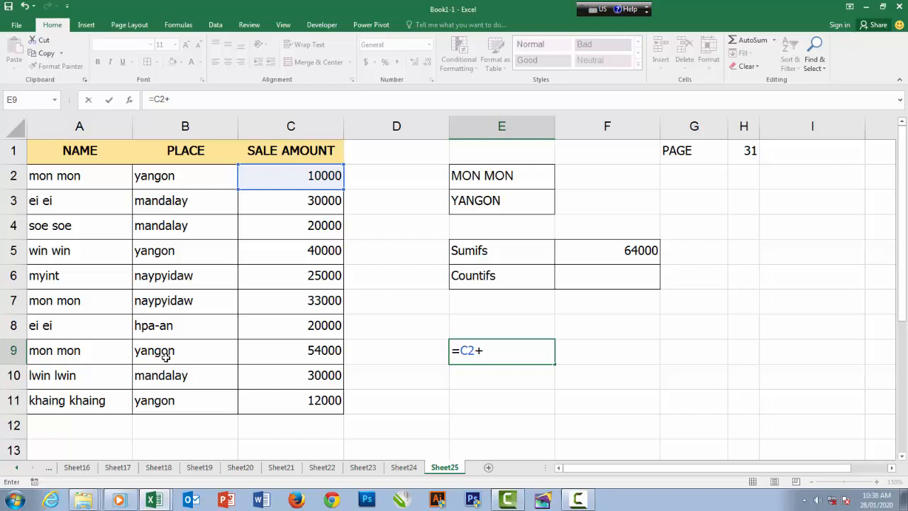
click(304, 351)
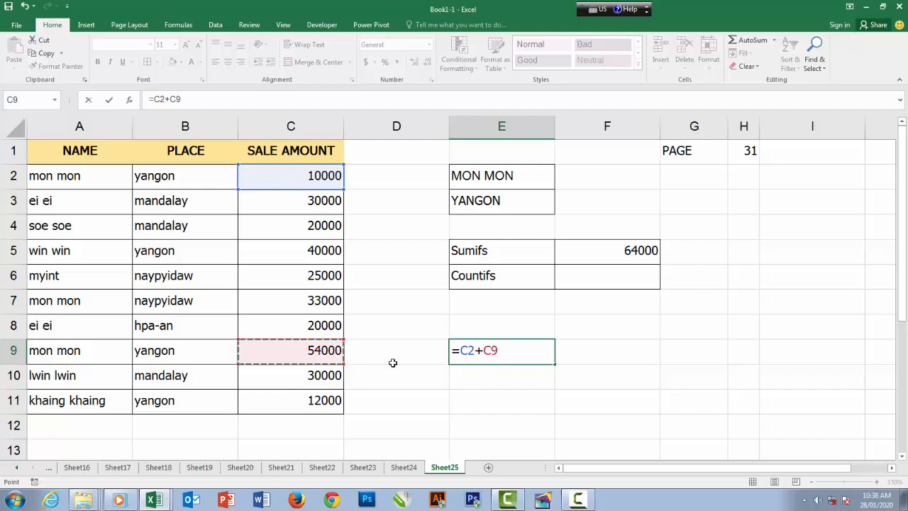
key(Return)
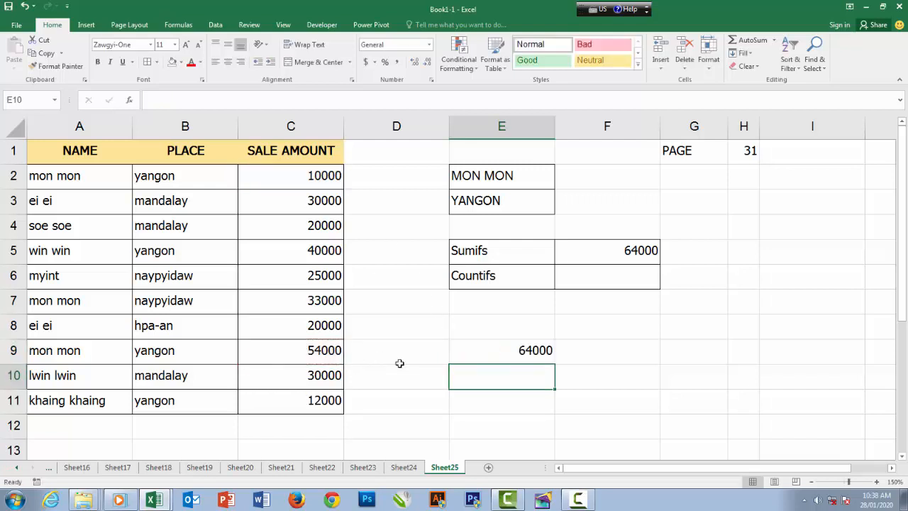
Compare the manual sum in E9 with the SUMIFS result in F5, and check row 7 against the criteria in E2:E3
click(499, 351)
click(607, 255)
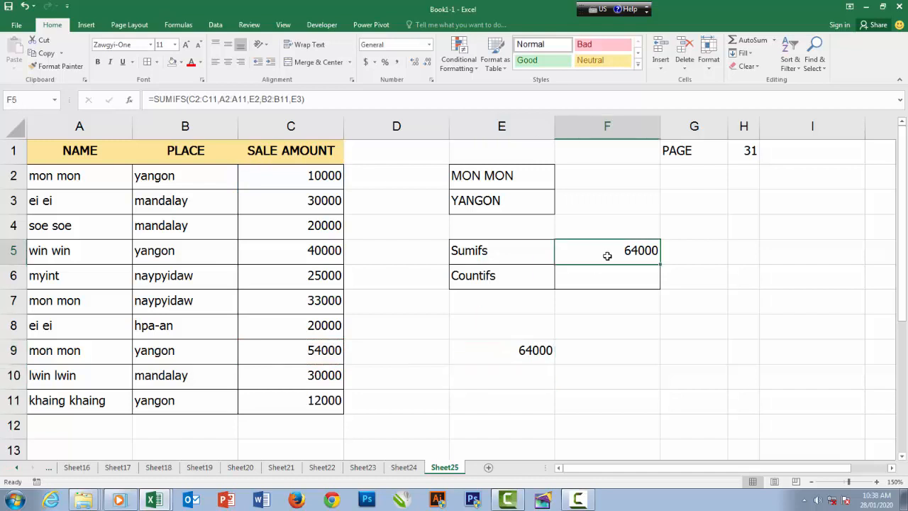
click(522, 349)
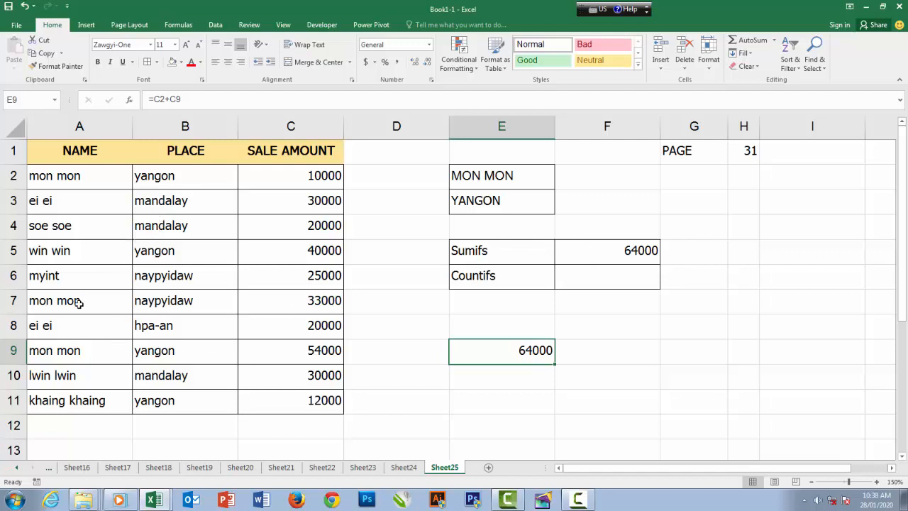
drag(76, 302, 283, 302)
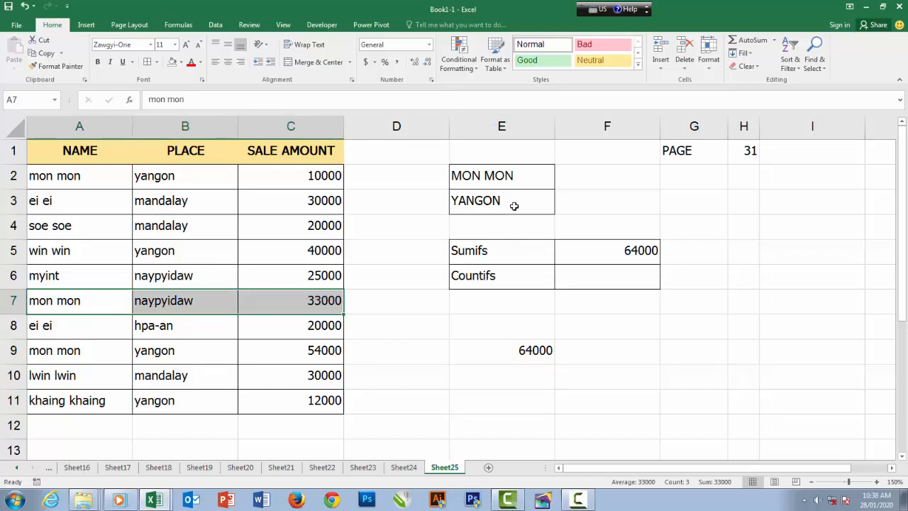
click(525, 322)
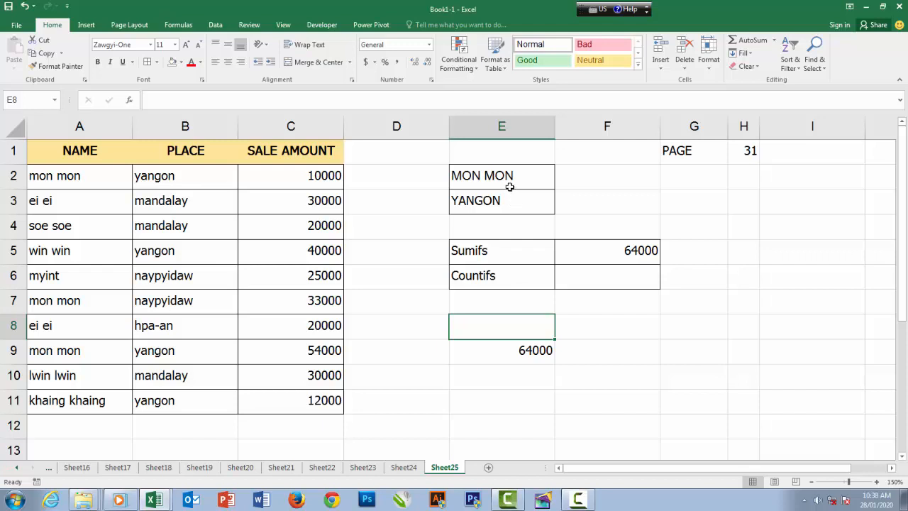
drag(478, 174, 498, 198)
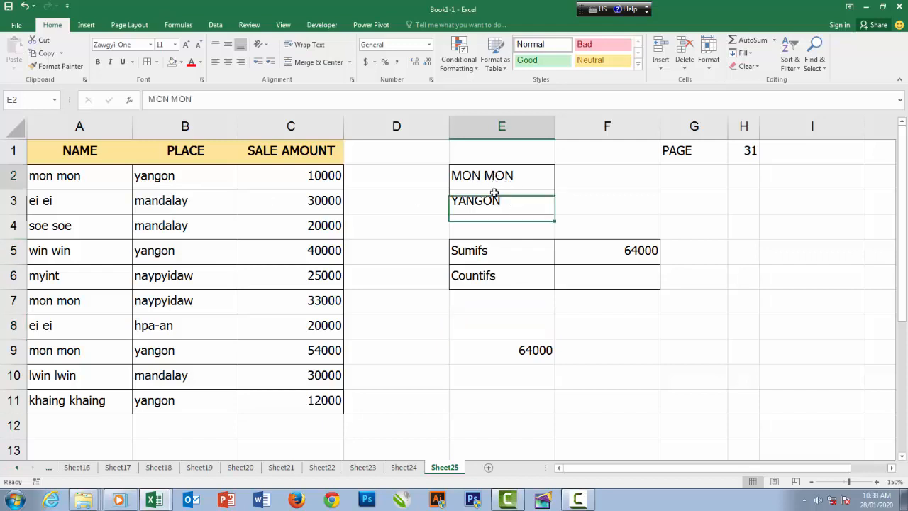
click(501, 201)
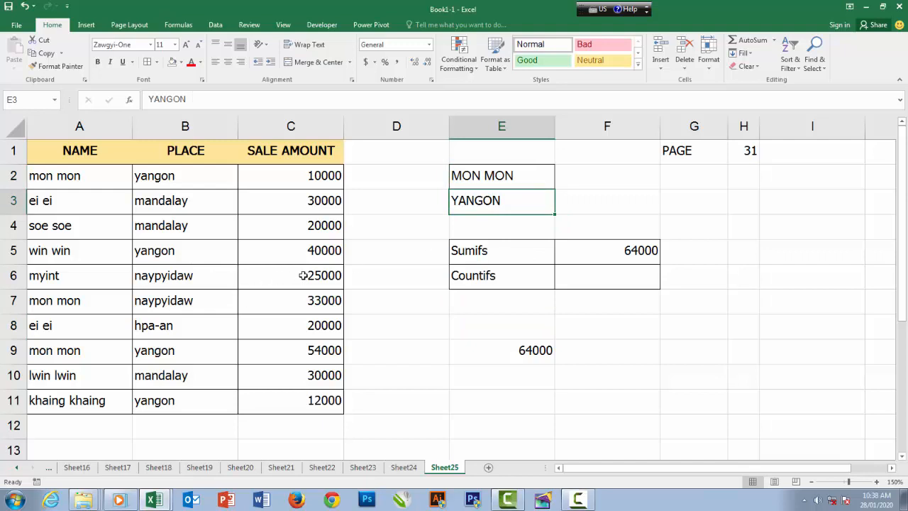
drag(519, 175, 515, 202)
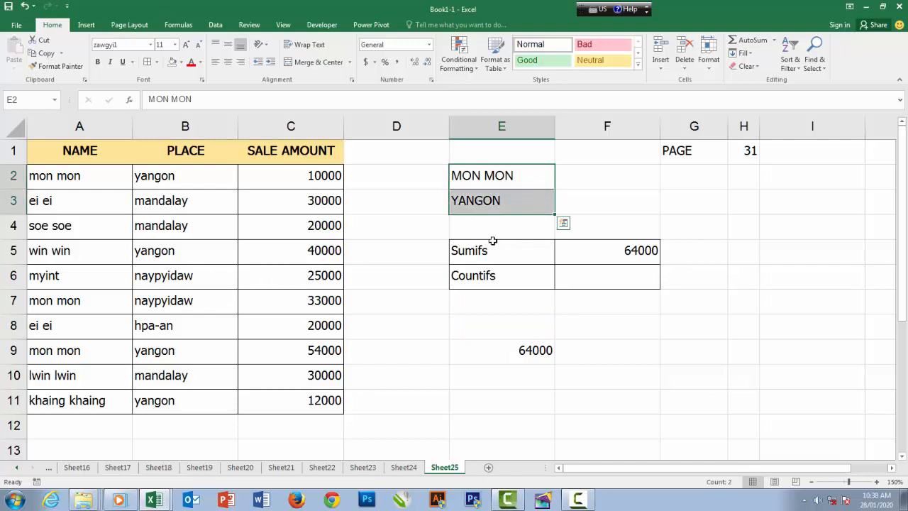
click(504, 249)
Start a COUNTIFS formula in F6 and open its function arguments
click(594, 281)
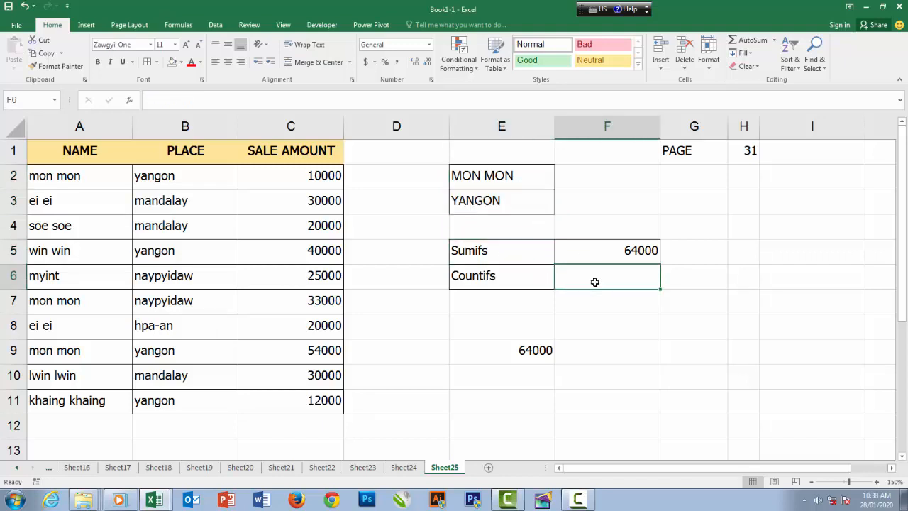
text(=)
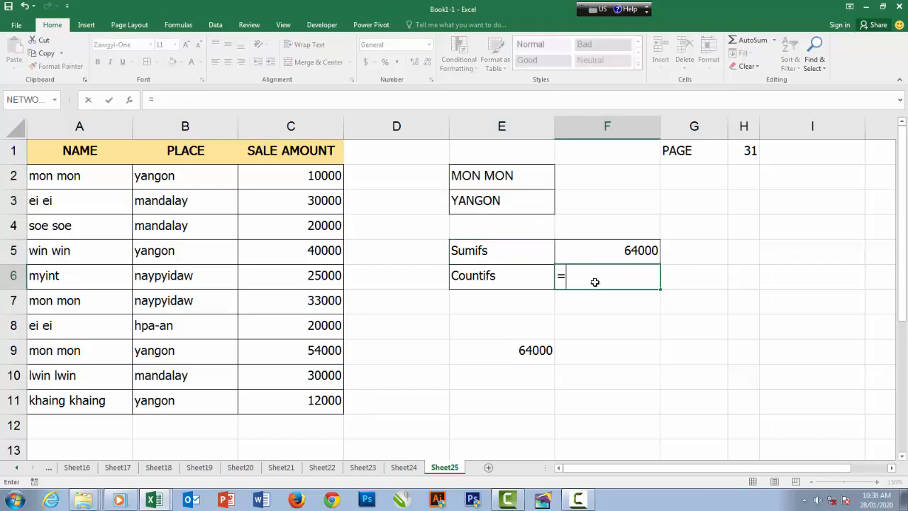
text(S)
key(BackSpace)
text(CO)
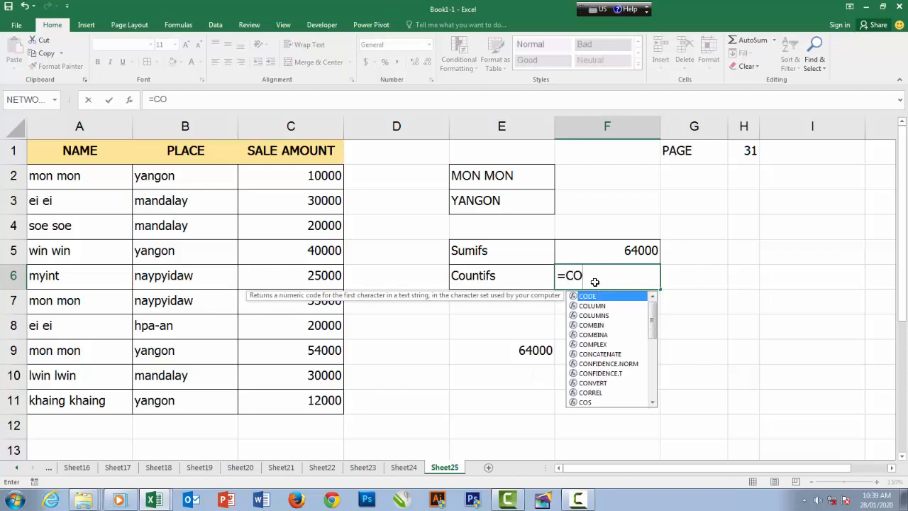
text(UNTIF)
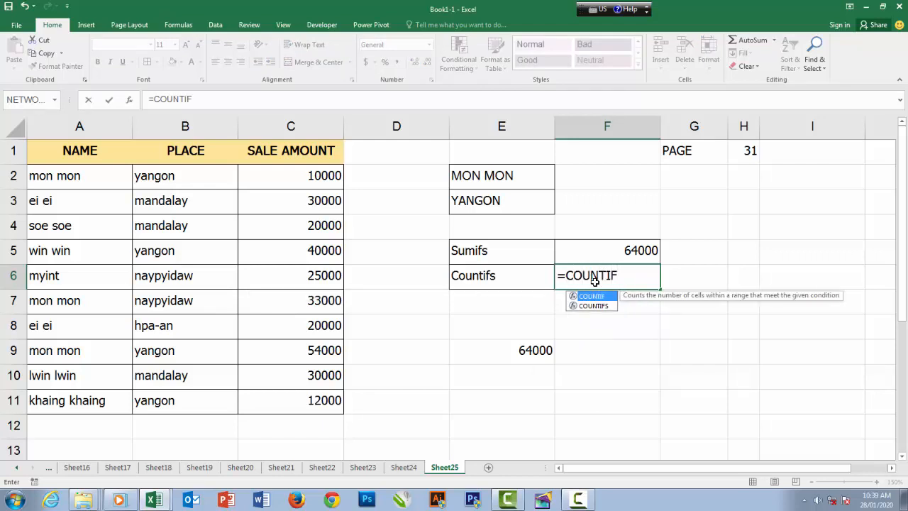
key(Down)
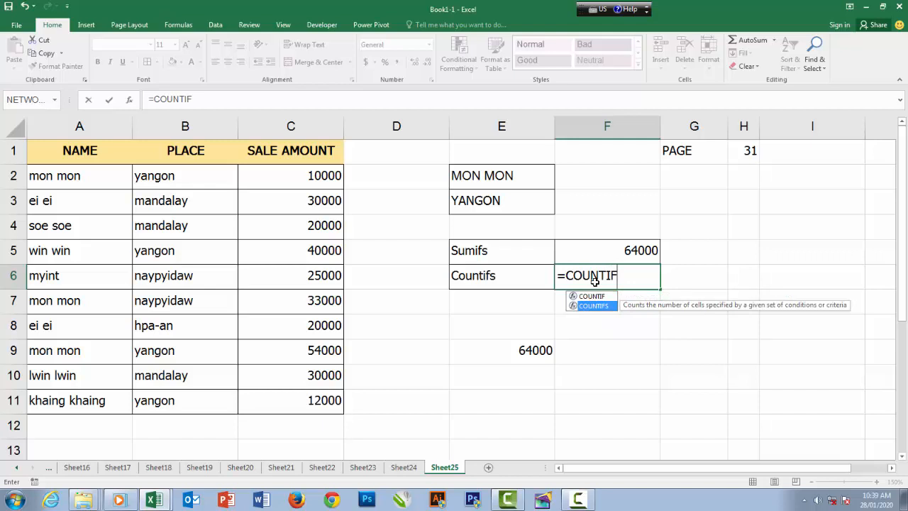
key(Tab)
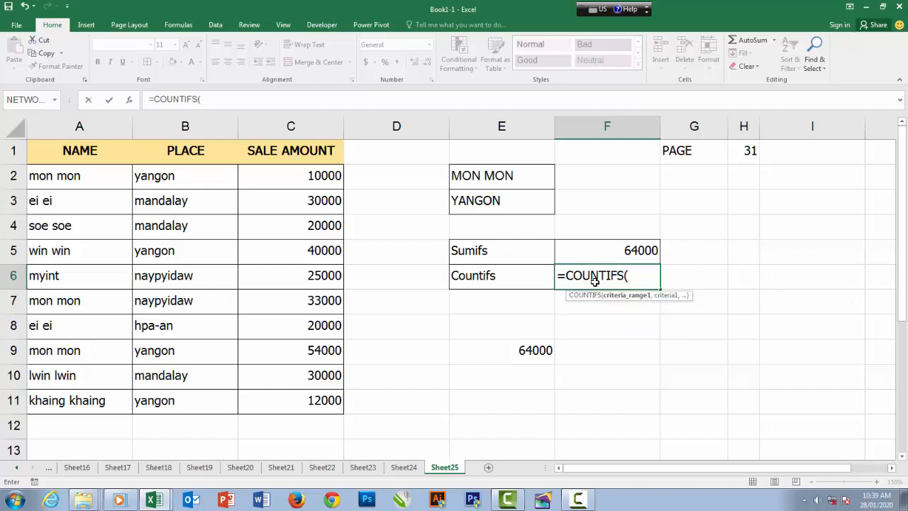
key(ctrl+a)
Move the function arguments clear of the data and set the first COUNTIFS condition to range A2:A11 with criteria E2
drag(256, 225, 687, 302)
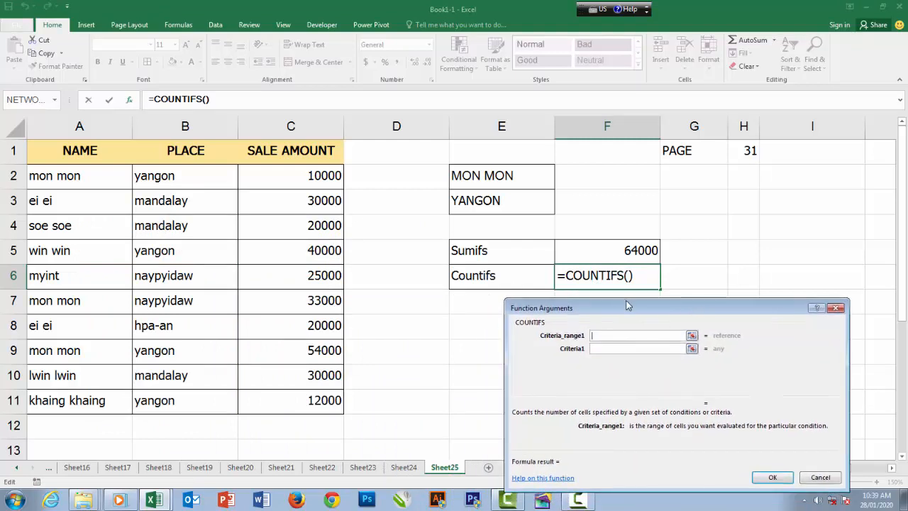
drag(627, 305, 476, 314)
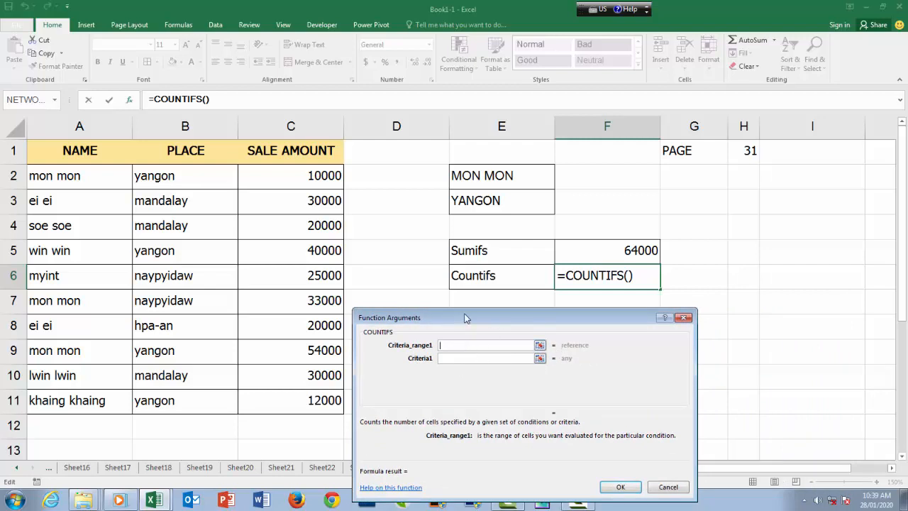
drag(464, 317, 529, 364)
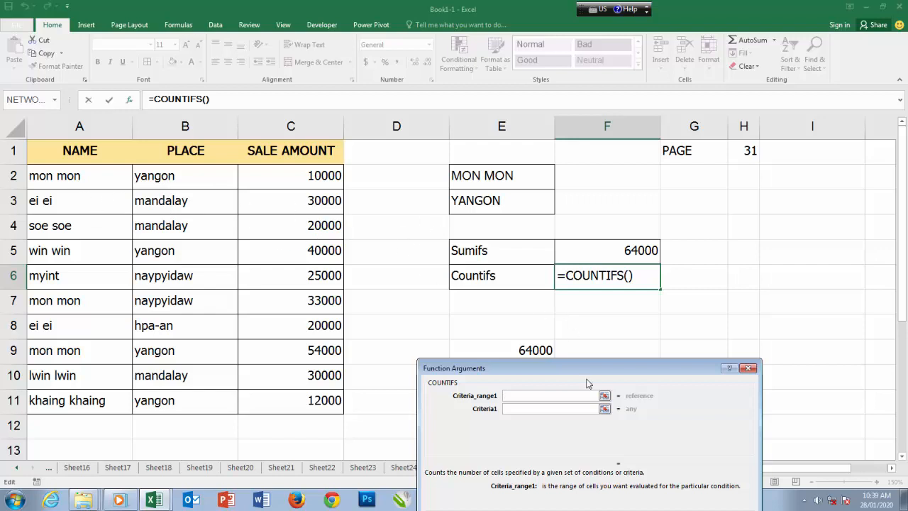
drag(581, 372, 552, 351)
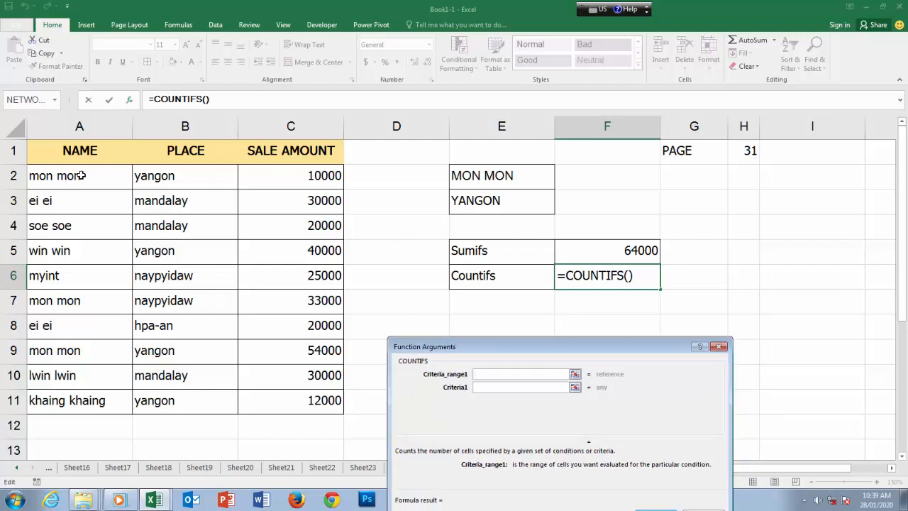
drag(81, 174, 81, 399)
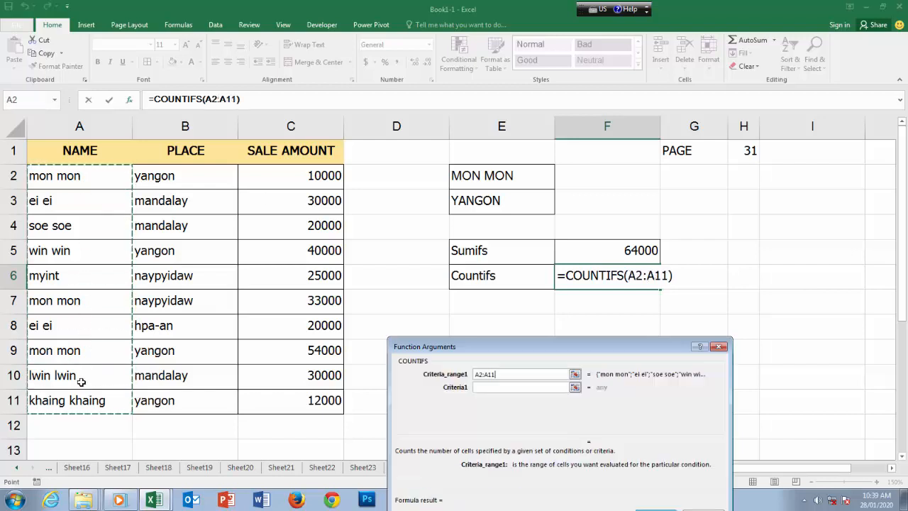
click(488, 387)
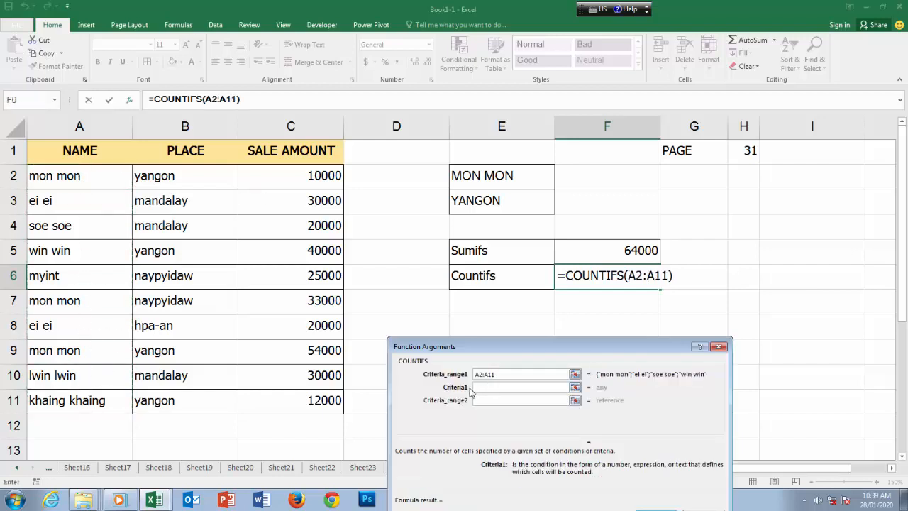
click(477, 179)
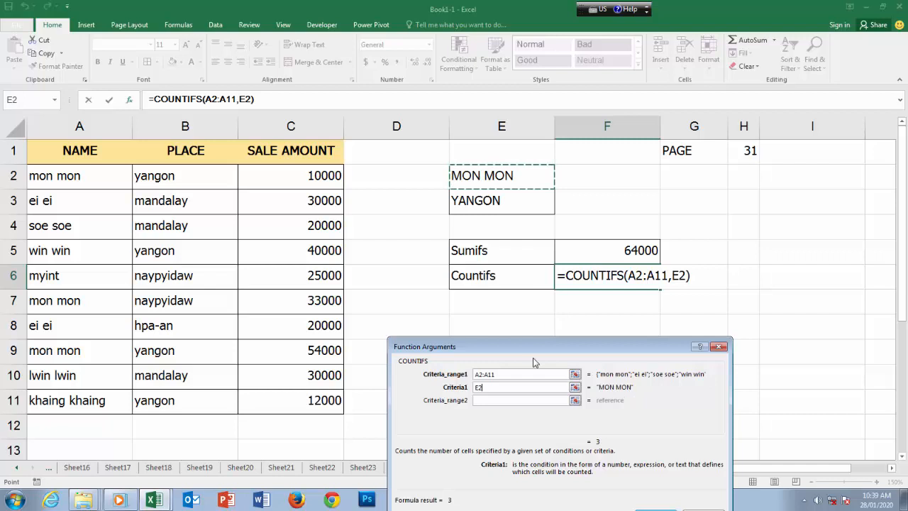
Add the second COUNTIFS condition with range B2:B11 and criteria E3, and enter the formula in F6
click(477, 401)
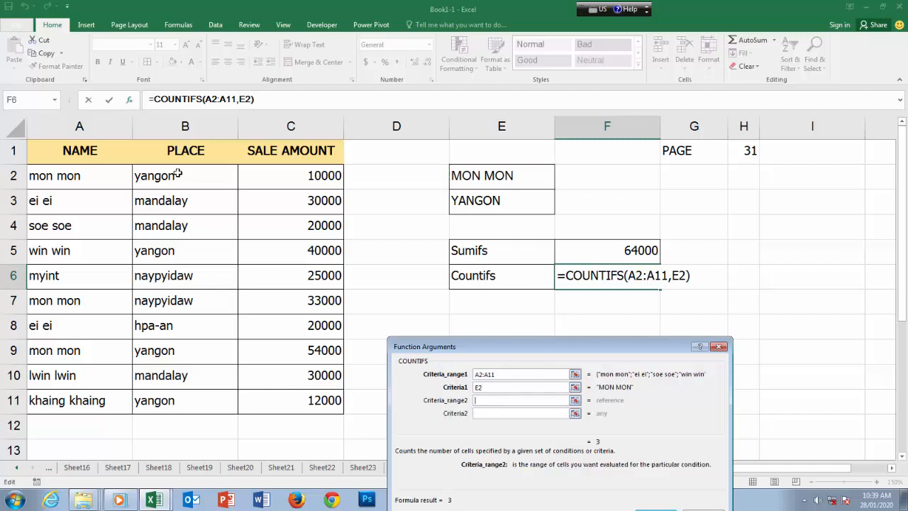
drag(177, 175, 182, 397)
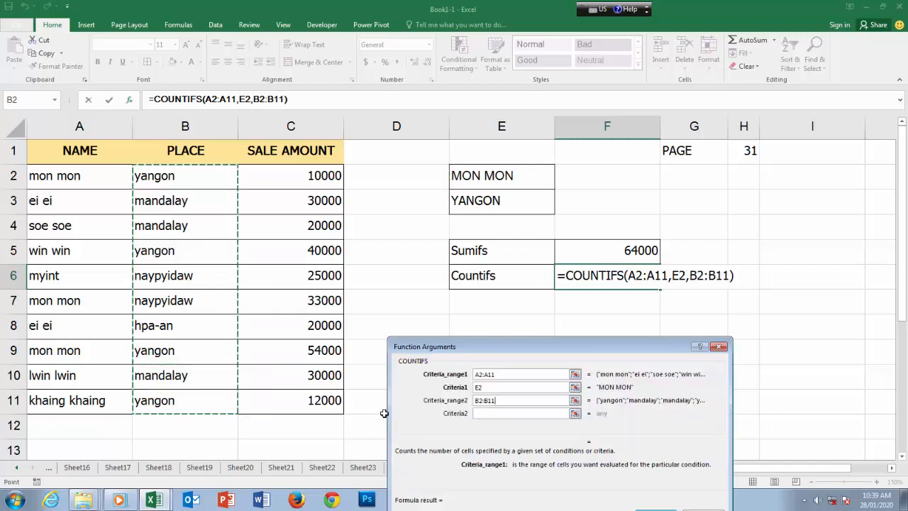
key(Tab)
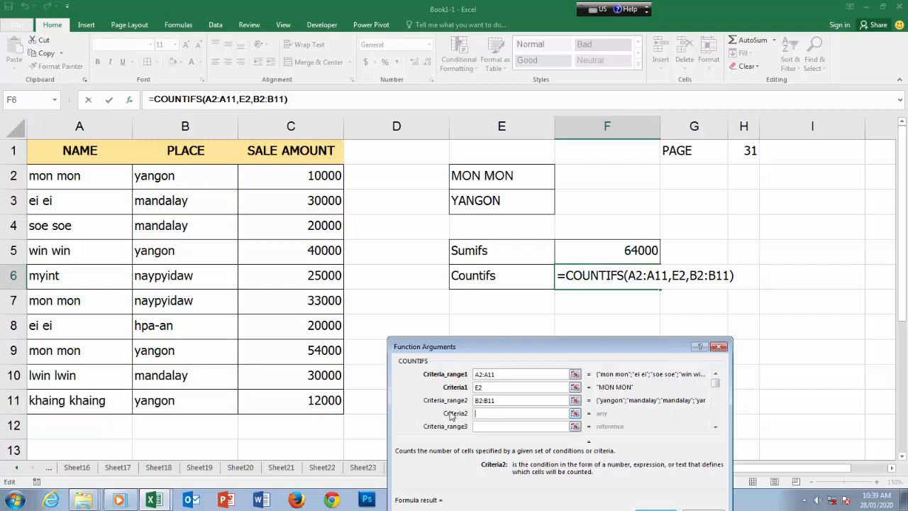
click(482, 202)
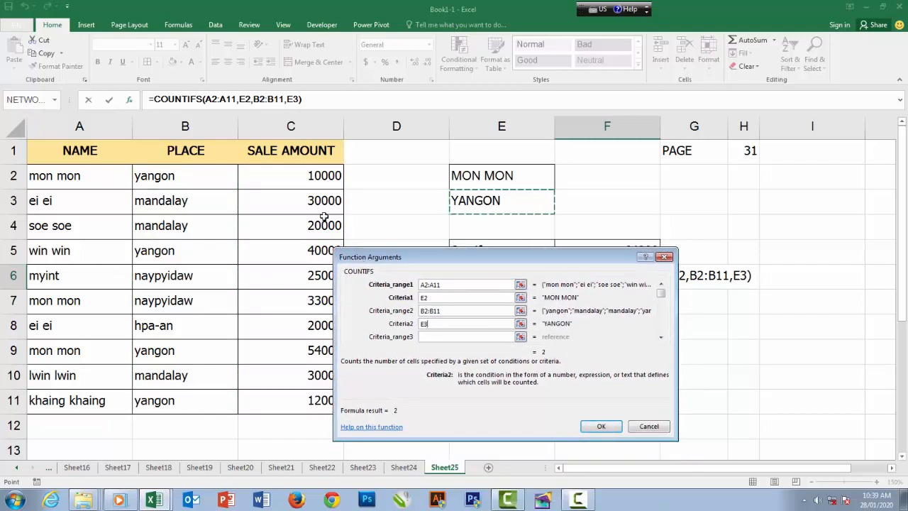
drag(454, 258, 201, 245)
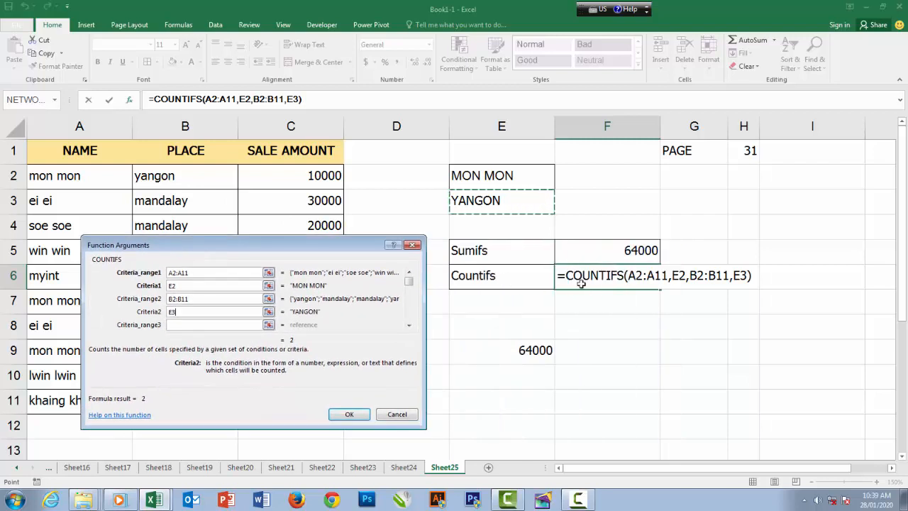
click(349, 415)
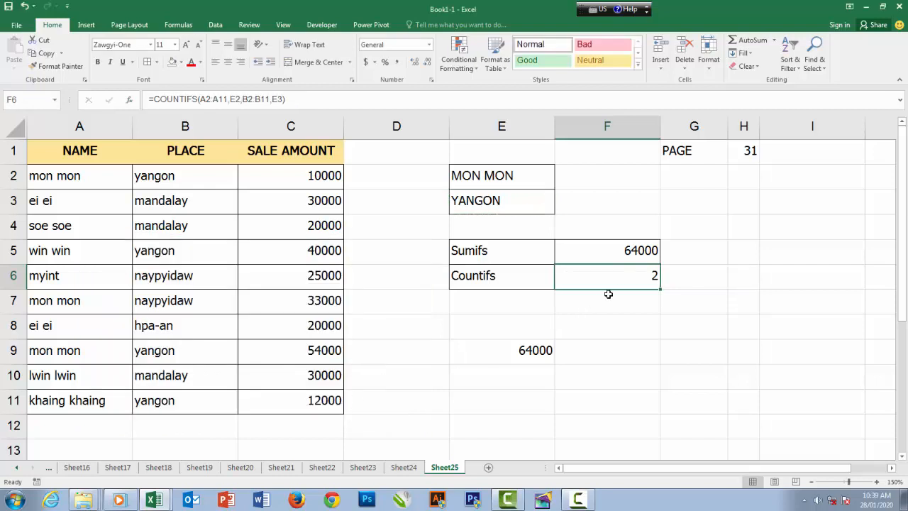
Apply the Bad cell style to the Countifs label and result in E6:F6
click(490, 278)
click(599, 280)
drag(490, 280, 575, 284)
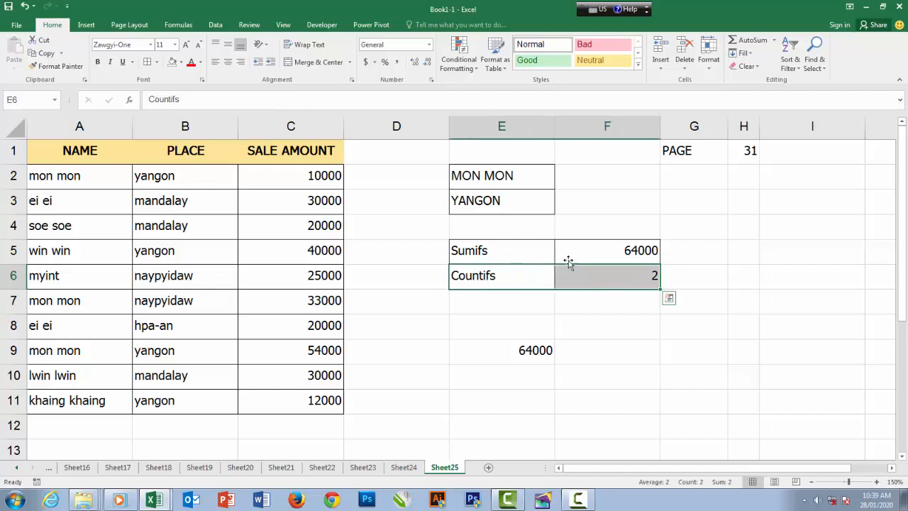
click(603, 44)
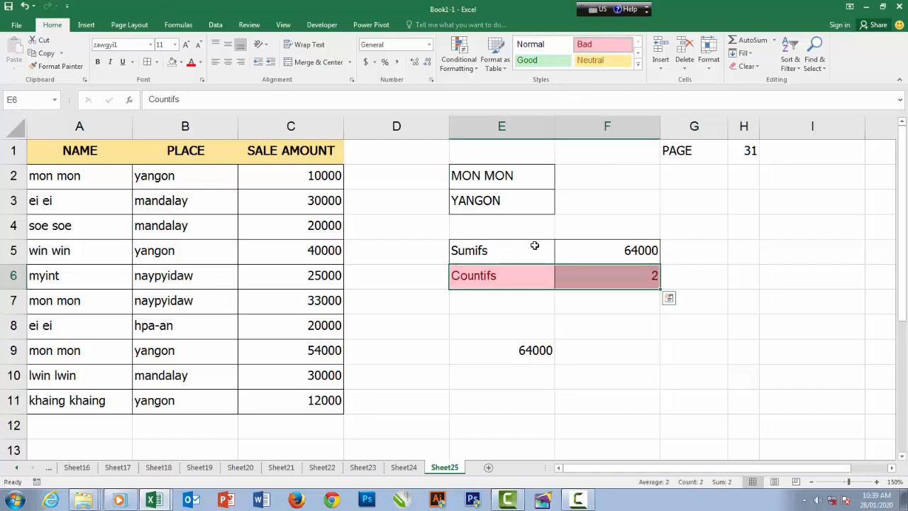
click(592, 275)
click(537, 278)
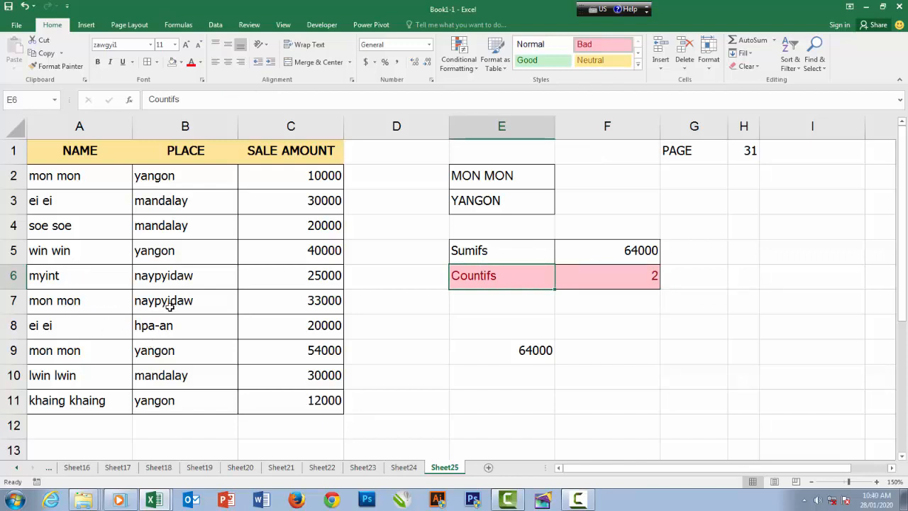
click(91, 282)
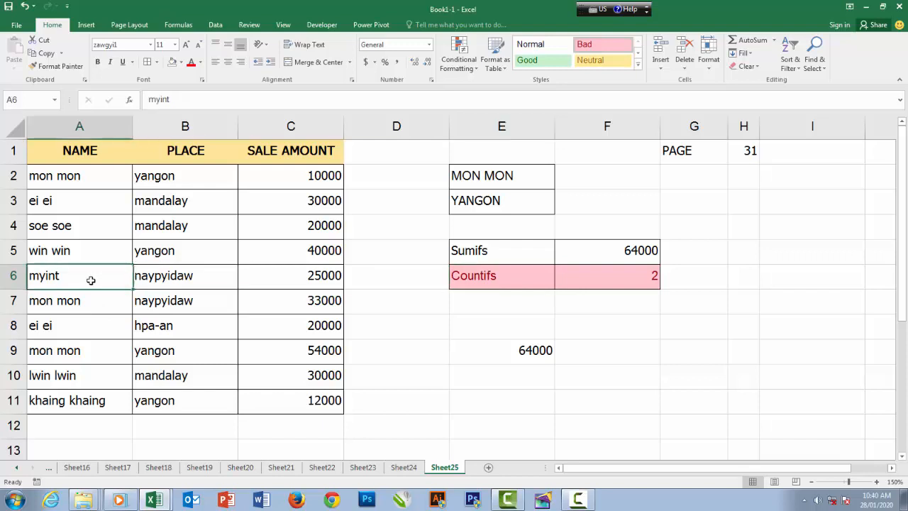
click(182, 279)
click(92, 278)
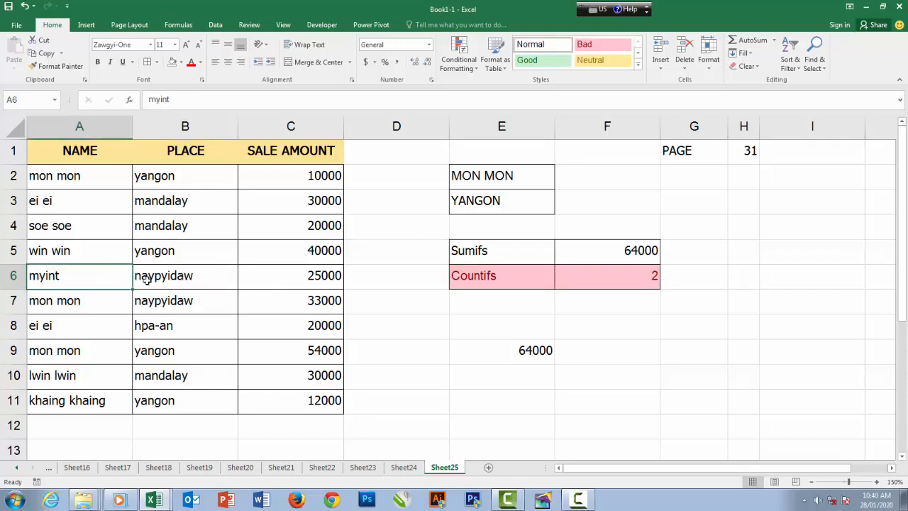
Replace the name in A6 with the same name as in A2, in lowercase
click(149, 279)
click(82, 281)
text(MON)
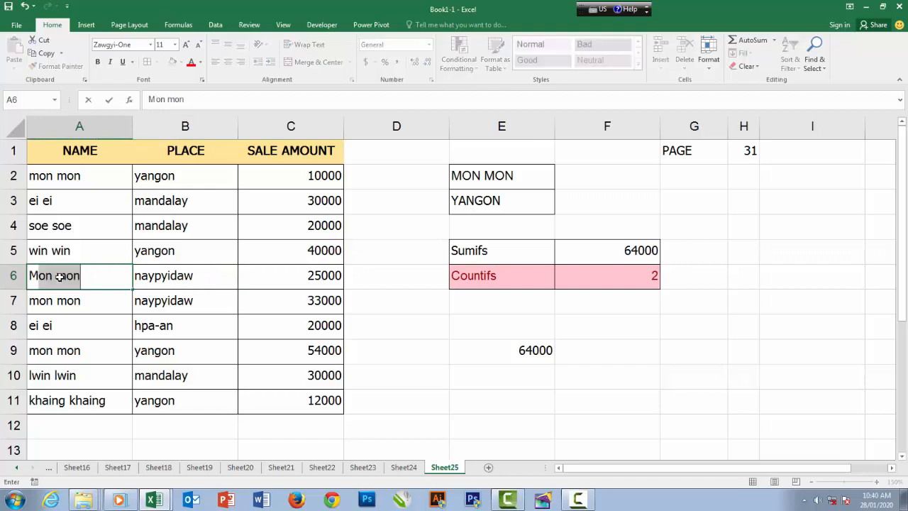
key(BackSpace)
key(BackSpace)
key(BackSpace)
key(BackSpace)
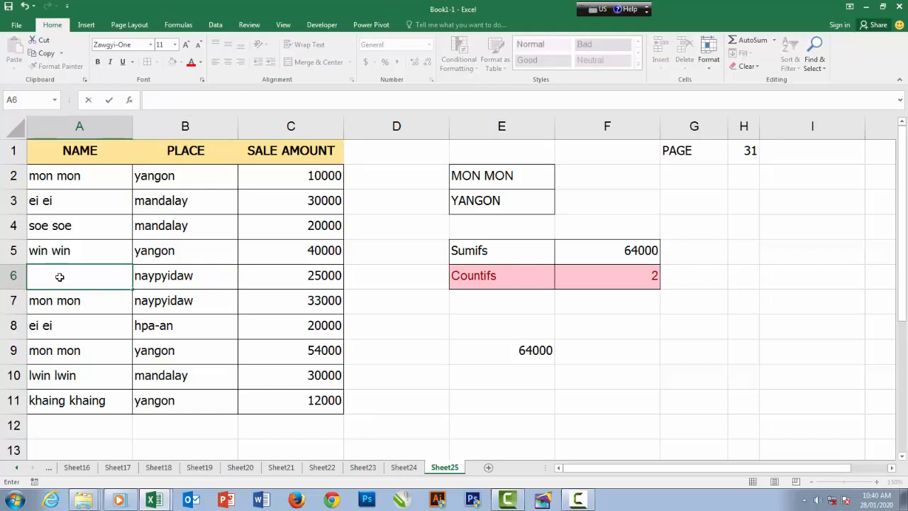
text(mon mon)
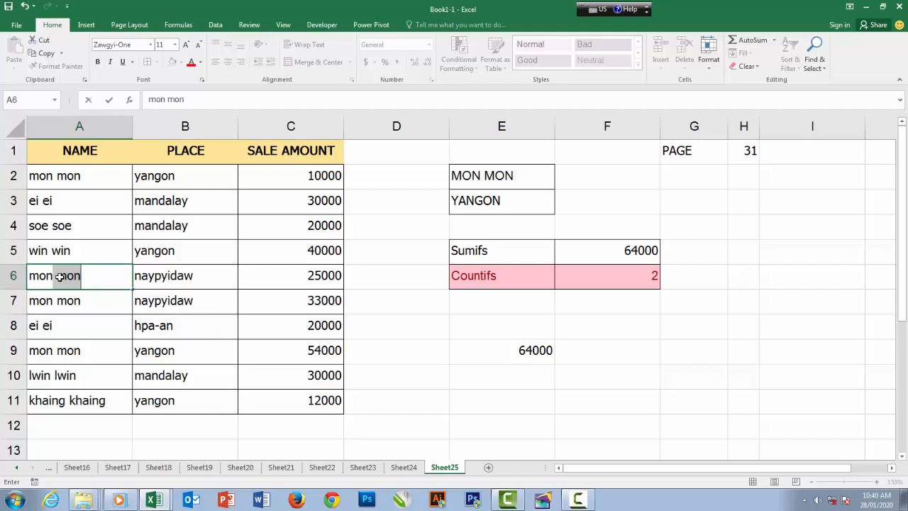
key(Return)
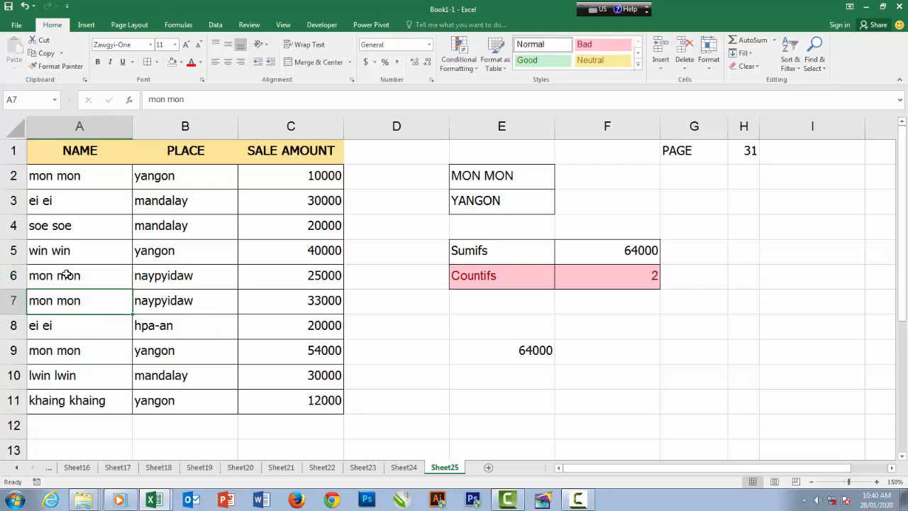
Change the place in B6 to yangon so that row 6 meets both conditions
click(66, 275)
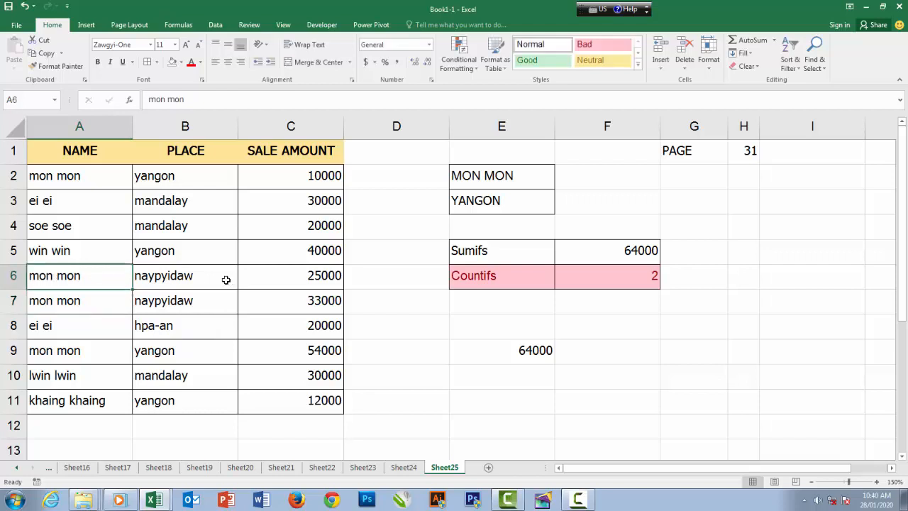
click(627, 278)
click(188, 277)
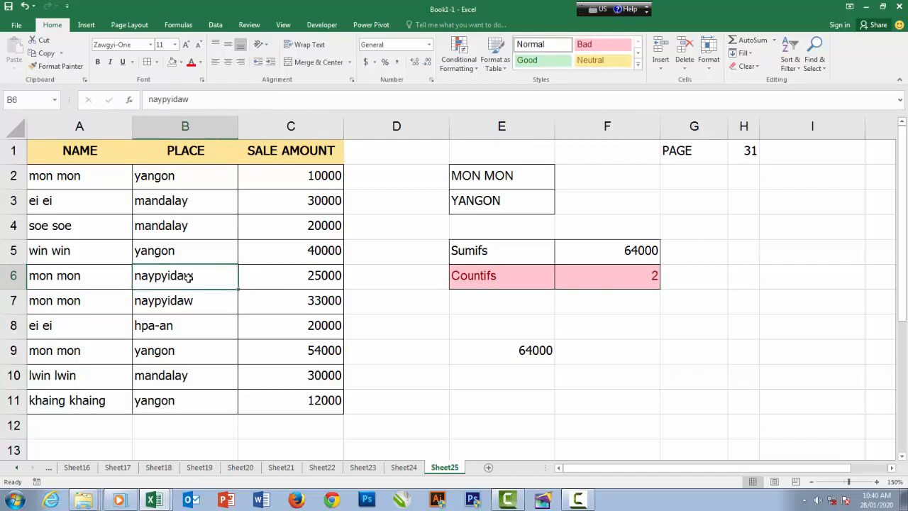
text(yan)
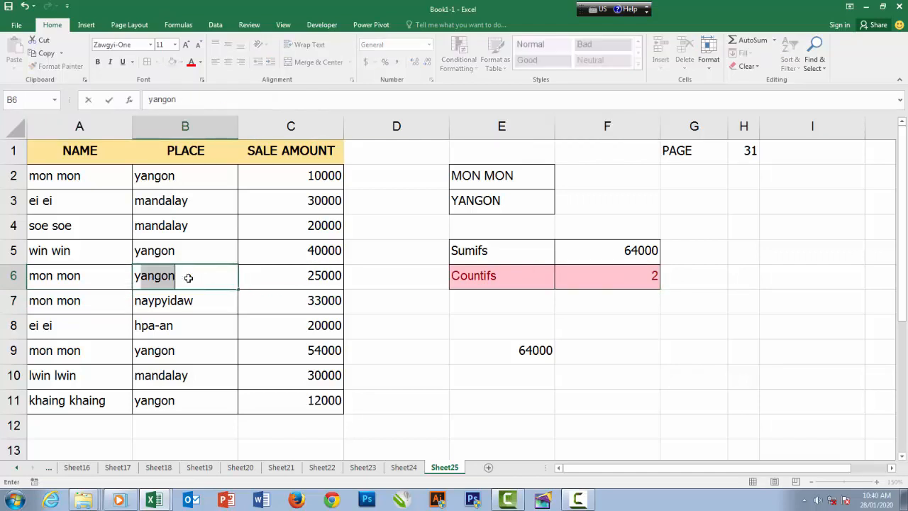
text(gon)
key(Return)
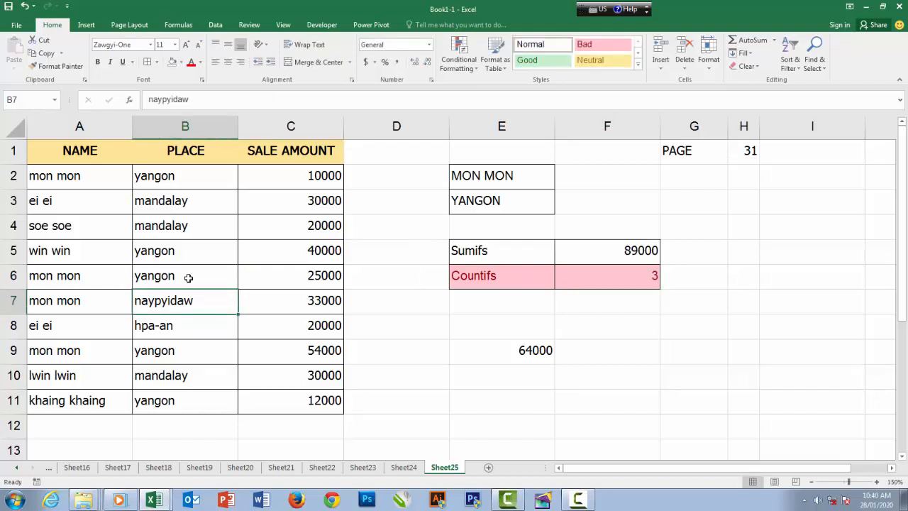
Check the Countifs and Sumifs results in F6 and F5 against the matching records in rows 6, 2 and 9, selected together
click(641, 277)
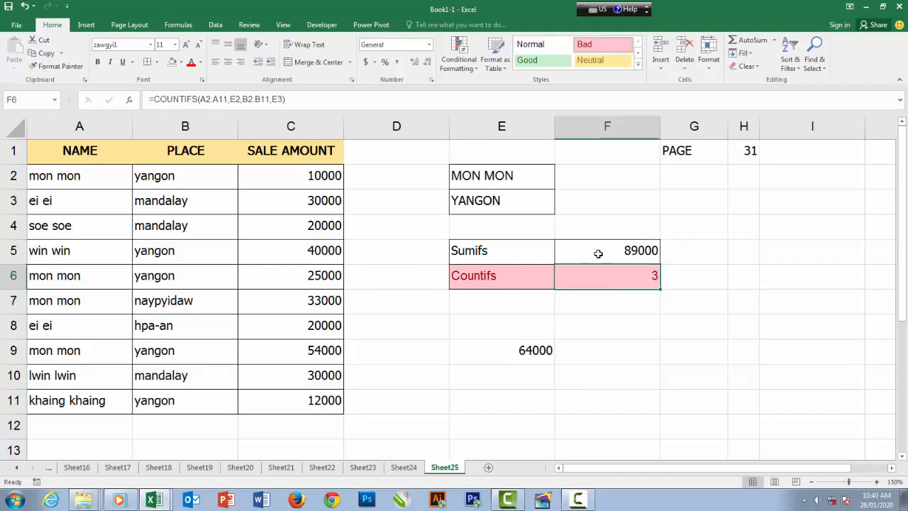
click(614, 254)
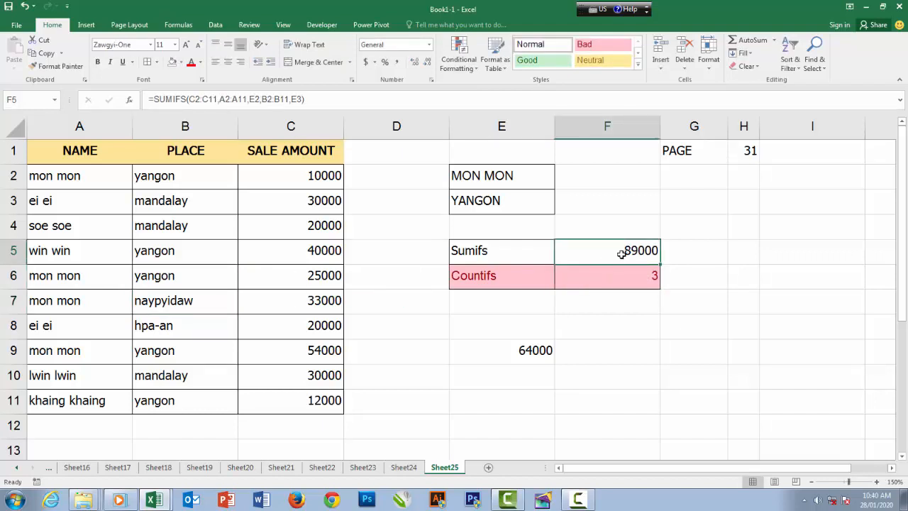
drag(72, 277, 285, 275)
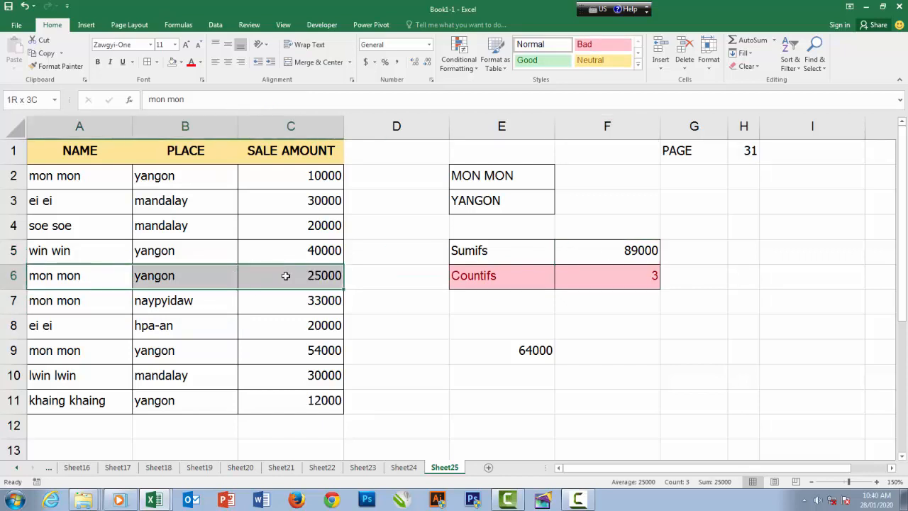
drag(80, 176, 283, 176)
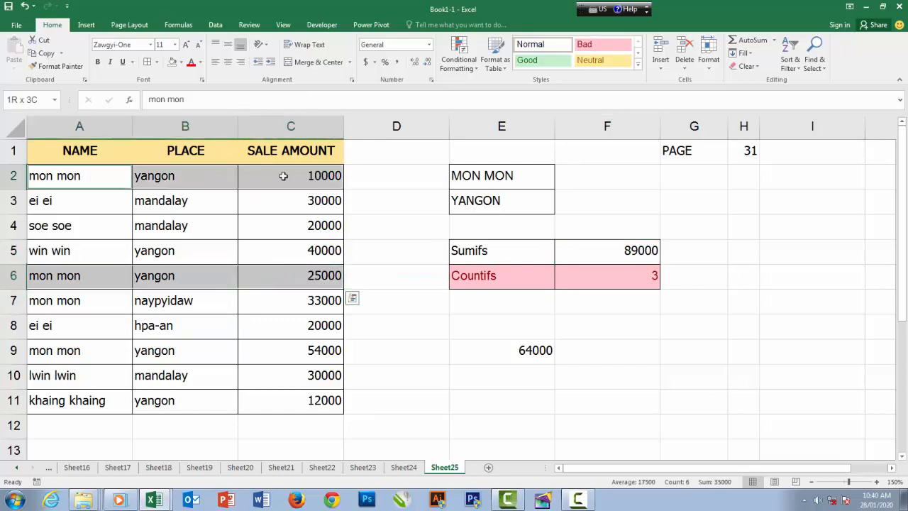
drag(64, 358, 273, 355)
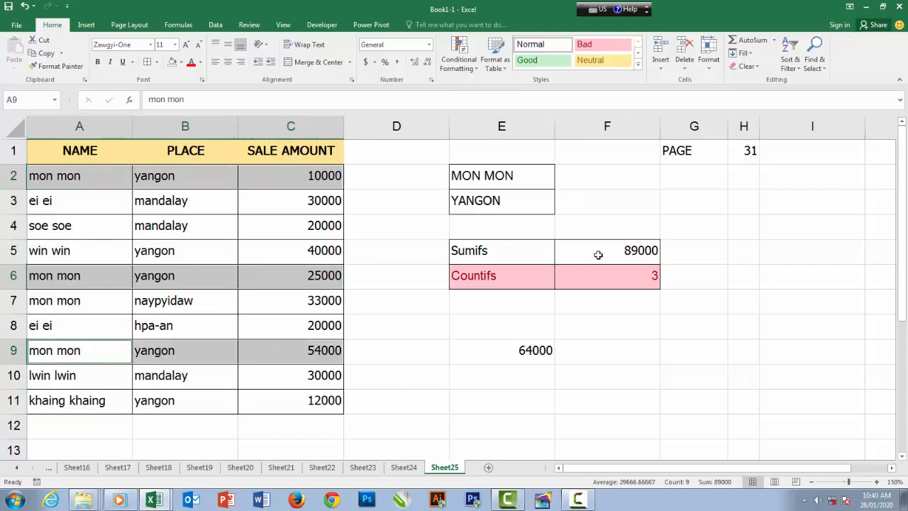
Change the place in B6 to mandalay
click(162, 355)
click(173, 276)
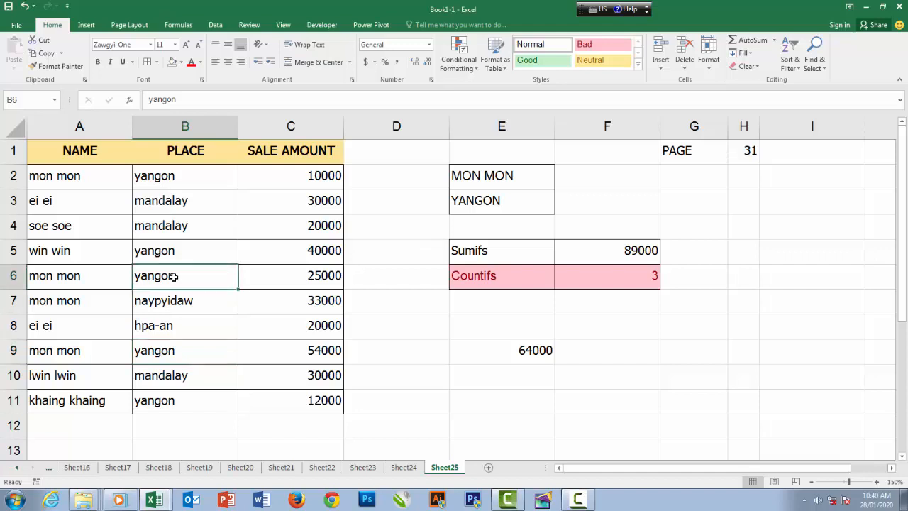
text(mandalay)
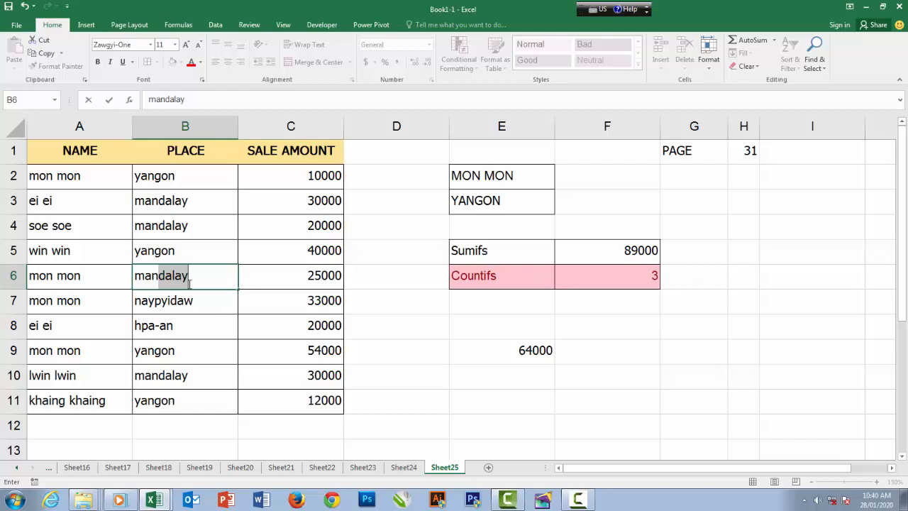
key(Return)
Review the Countifs result and the ranges and criteria of its formula in F6, and the page number in H1
click(624, 279)
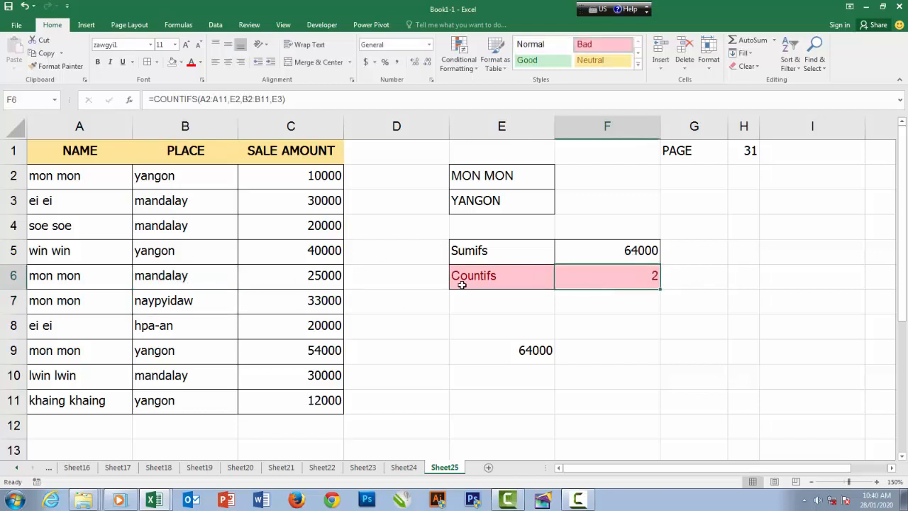
click(474, 279)
click(628, 278)
double_click(628, 279)
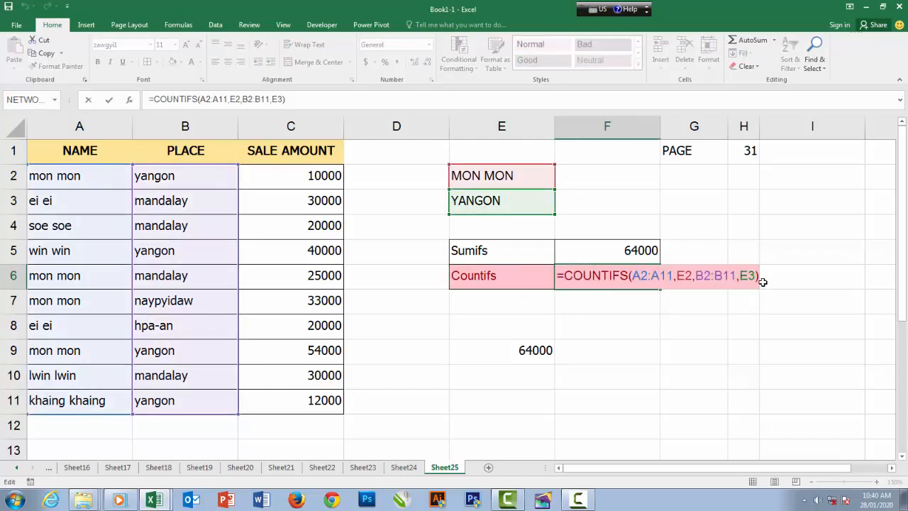
key(Return)
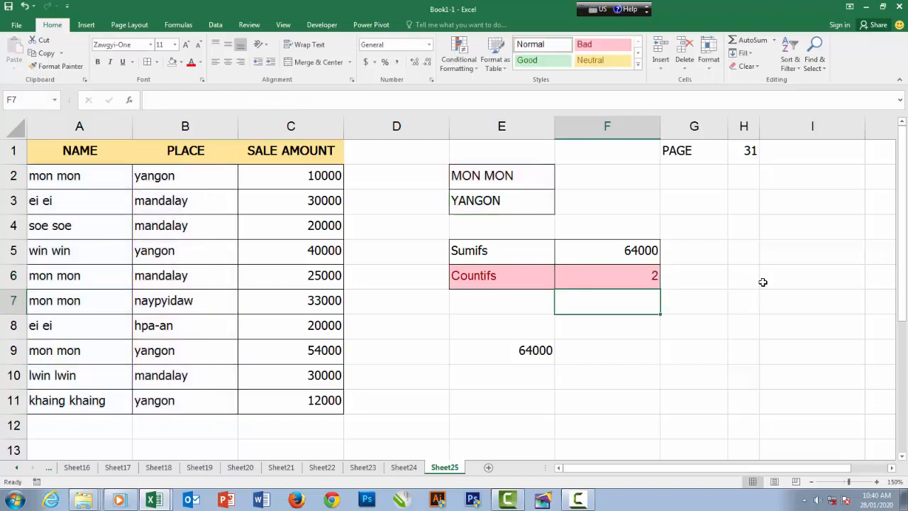
click(748, 161)
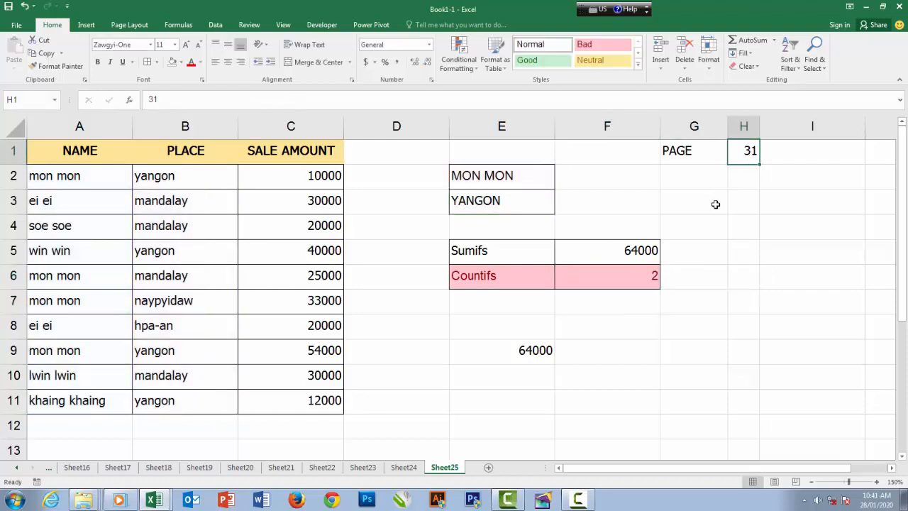